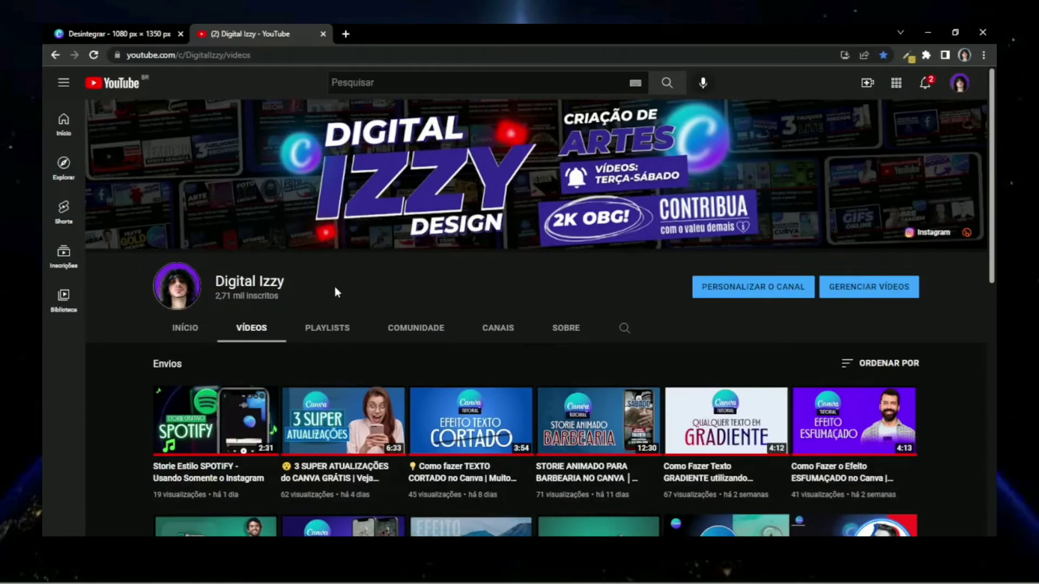
- Look over the Digital Izzy YouTube channel's subscriber count and its playlists
left_click_drag(294, 294, 218, 296)
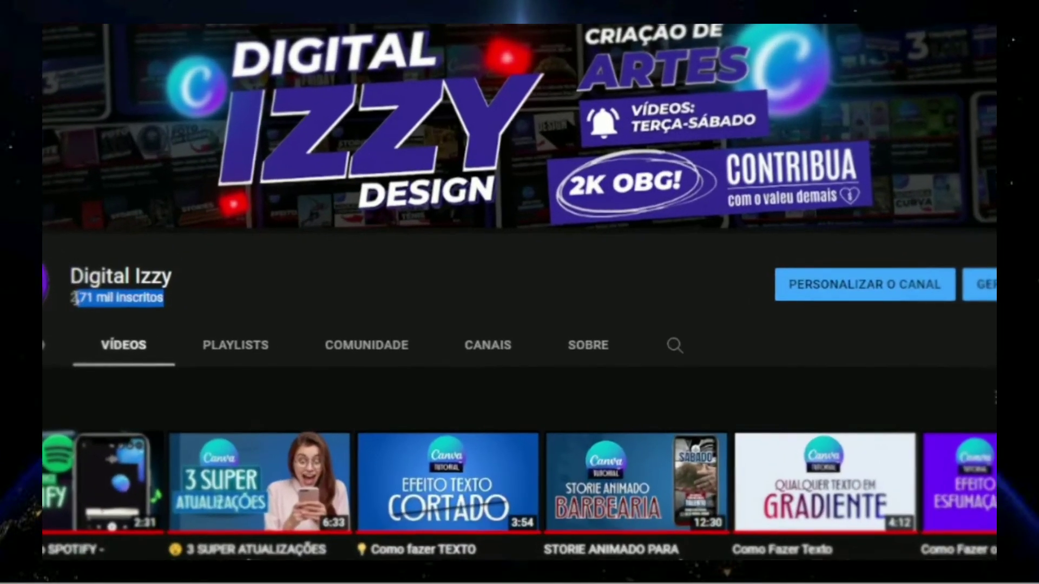
left_click(266, 305)
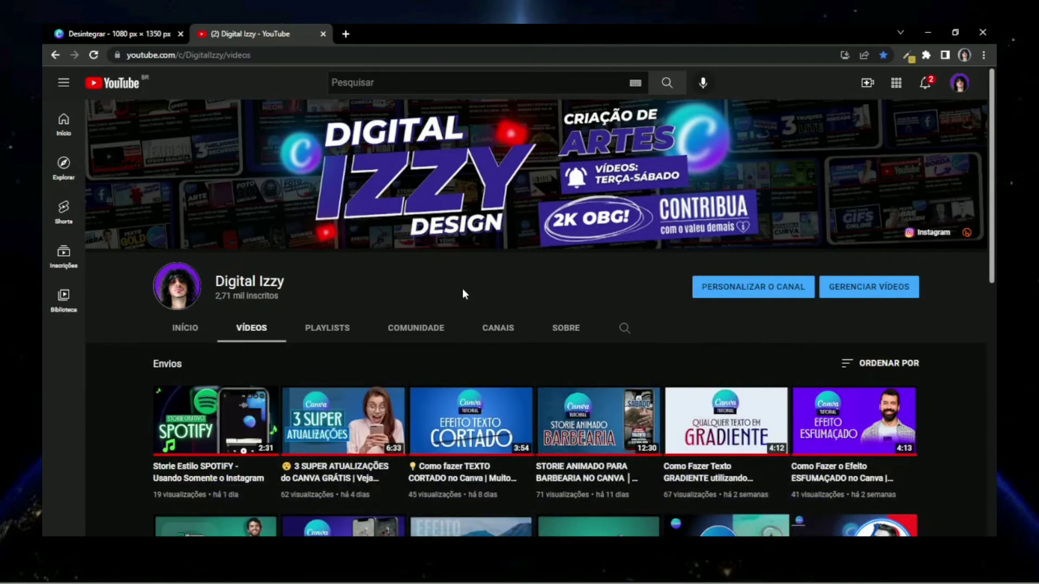
left_click(341, 331)
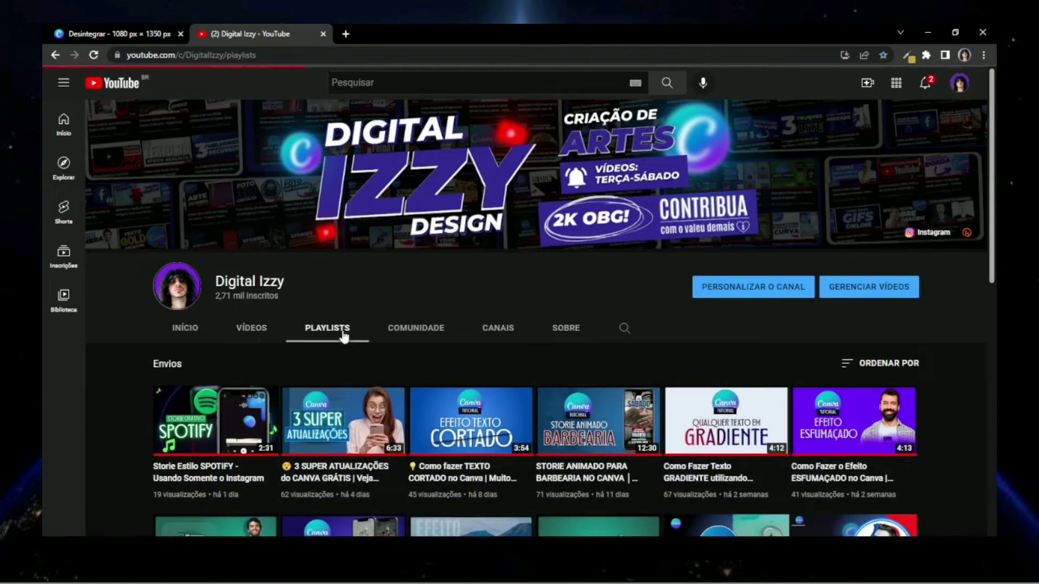
scroll(471, 346, "down", 2)
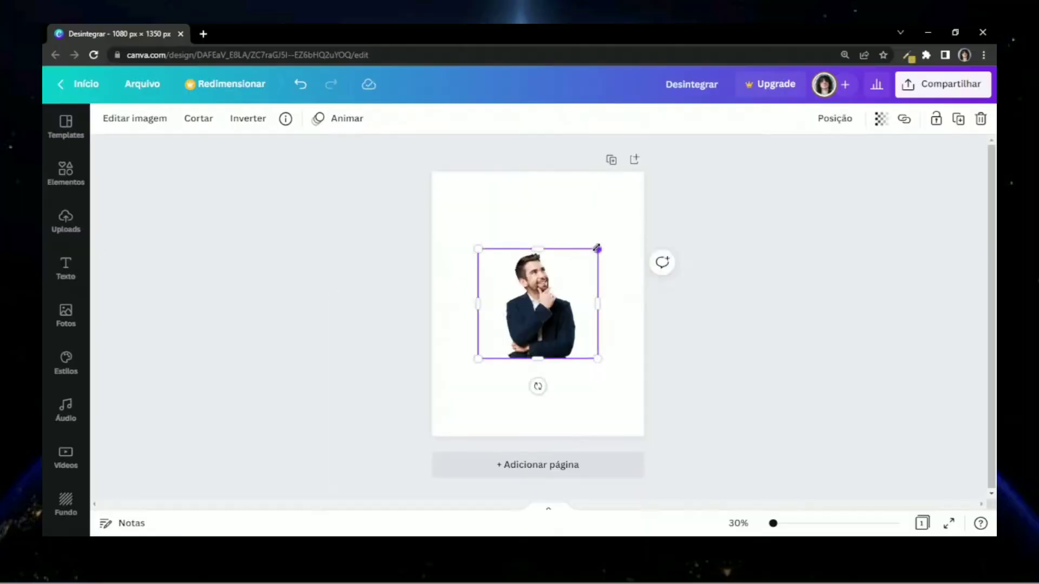
- Enlarge the photo of the man and centre it along the bottom edge of the page
left_click_drag(598, 246, 540, 337)
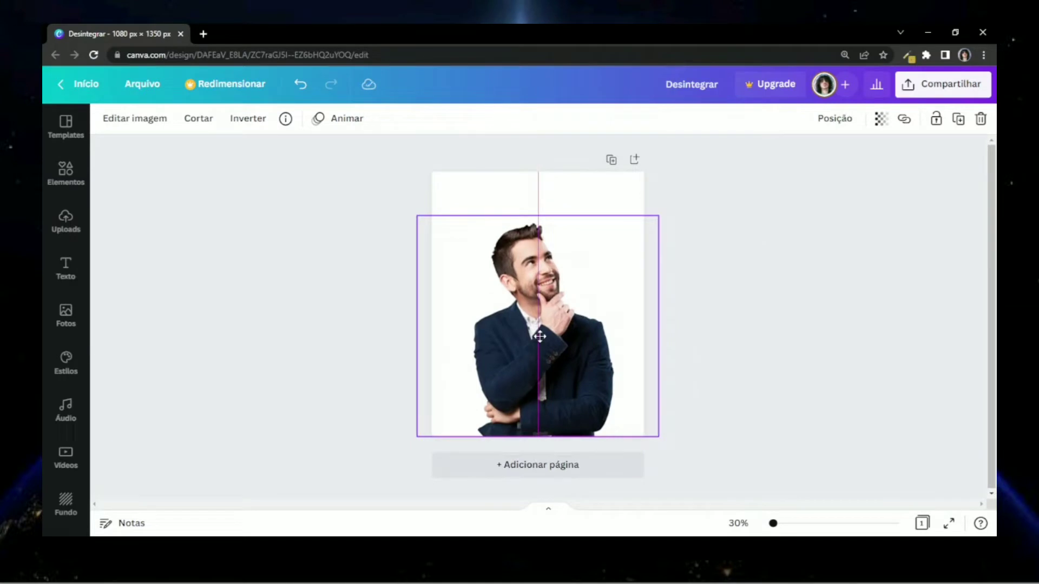
left_click_drag(419, 326, 453, 324)
left_click(804, 177)
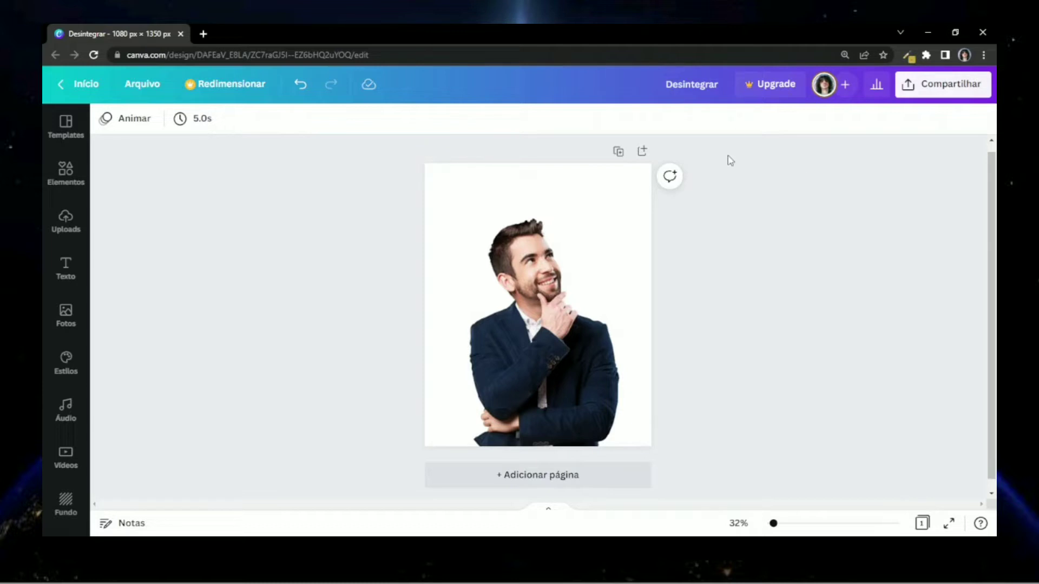
- Add a blank second page and place the speckled paint graphic from the "splatter" element results on it
left_click(643, 151)
left_click_drag(773, 524, 770, 523)
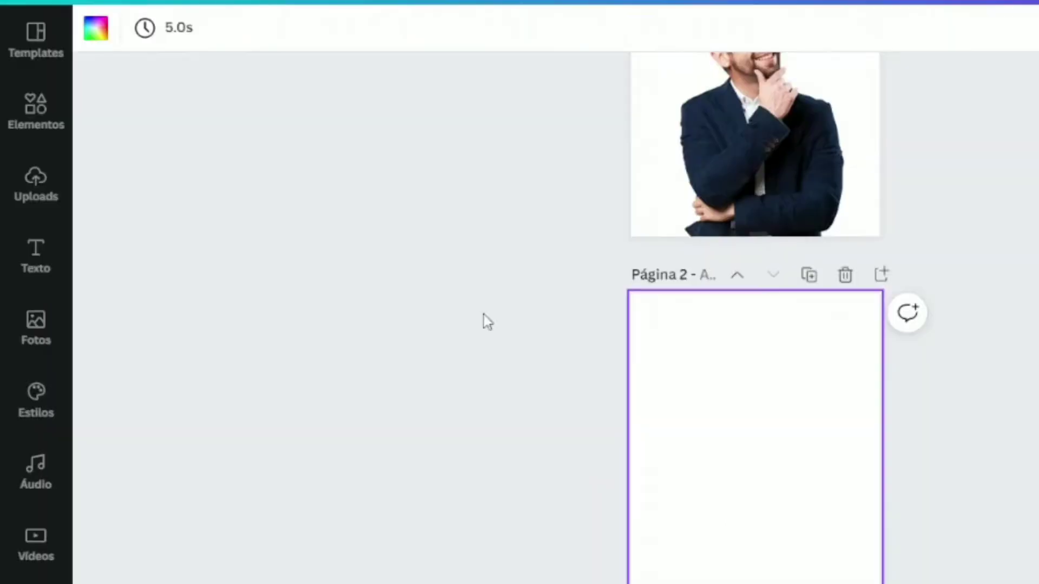
left_click(39, 130)
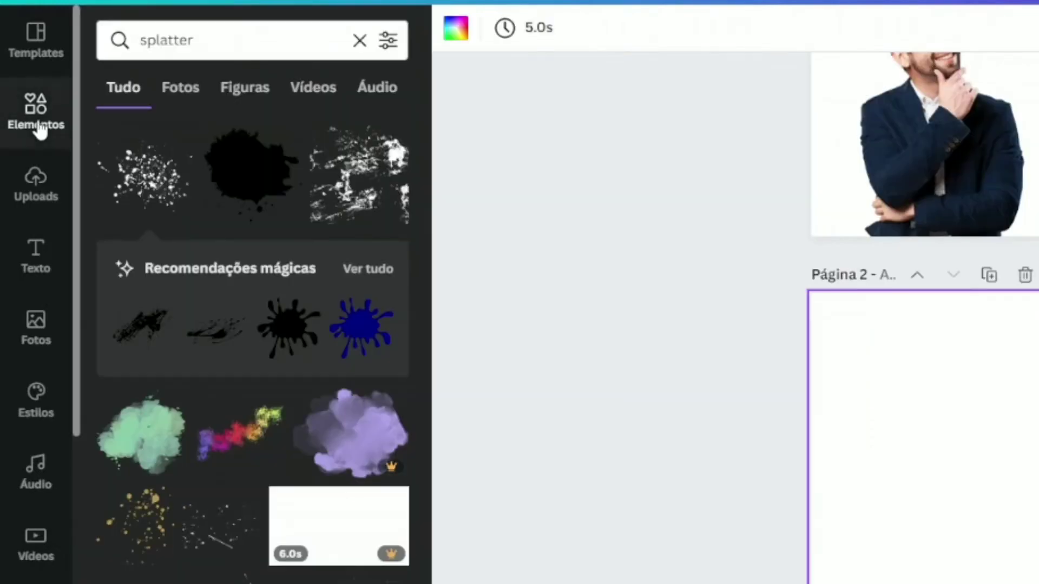
left_click_drag(333, 49, 204, 50)
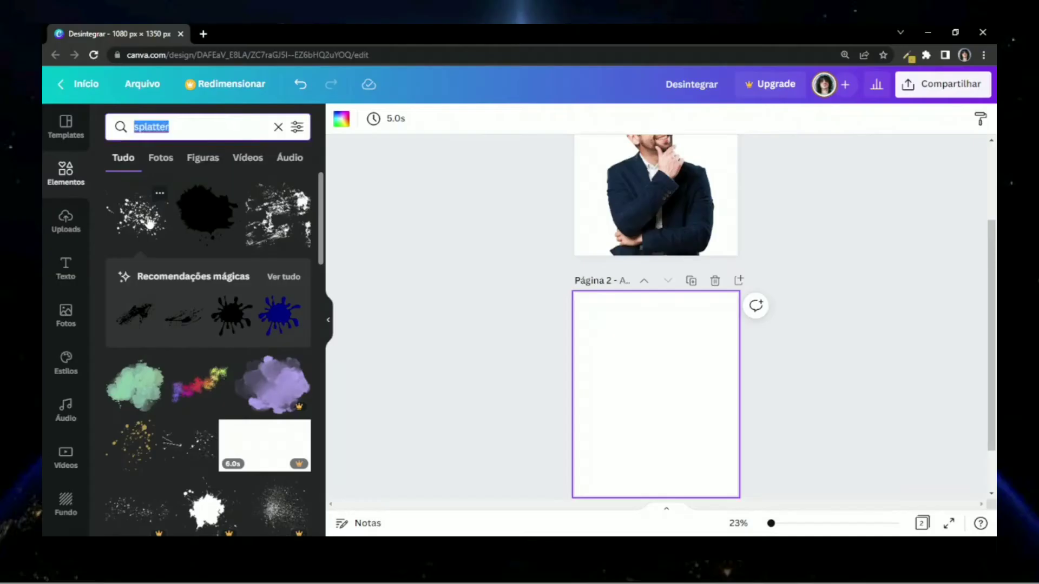
left_click(250, 277)
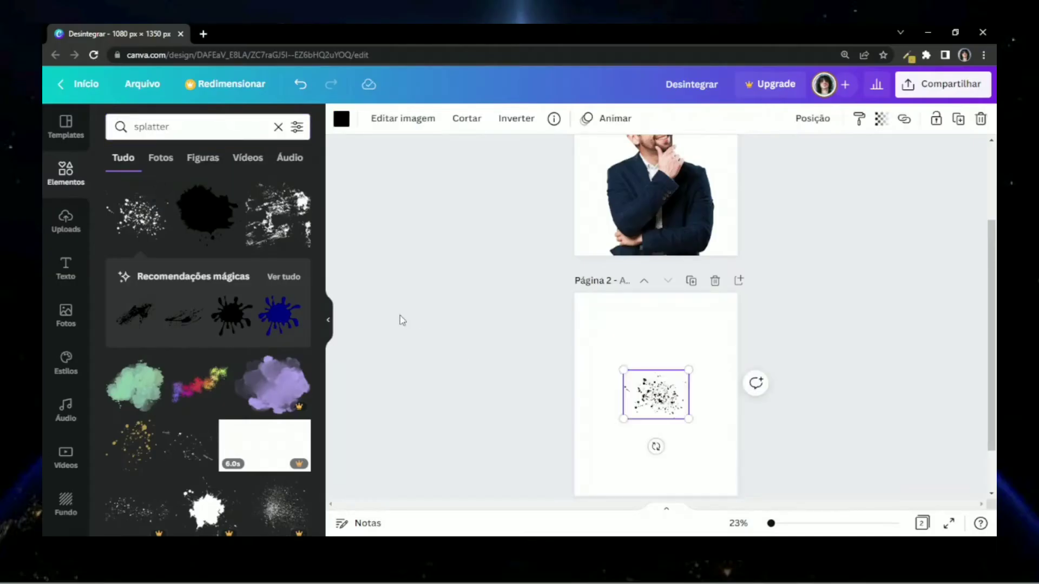
left_click(331, 325)
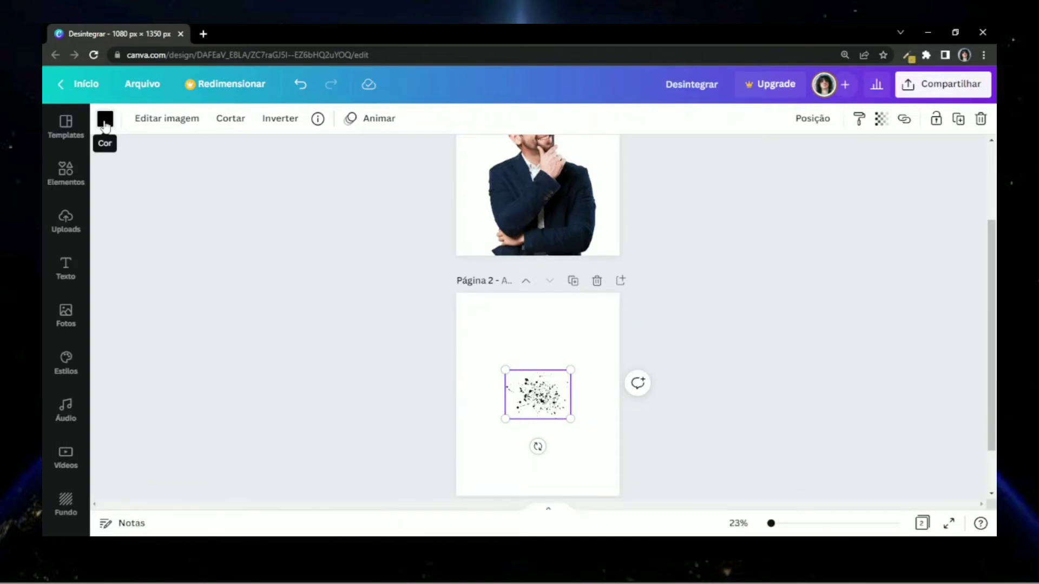
left_click(389, 380)
scroll(389, 380, "up", 3)
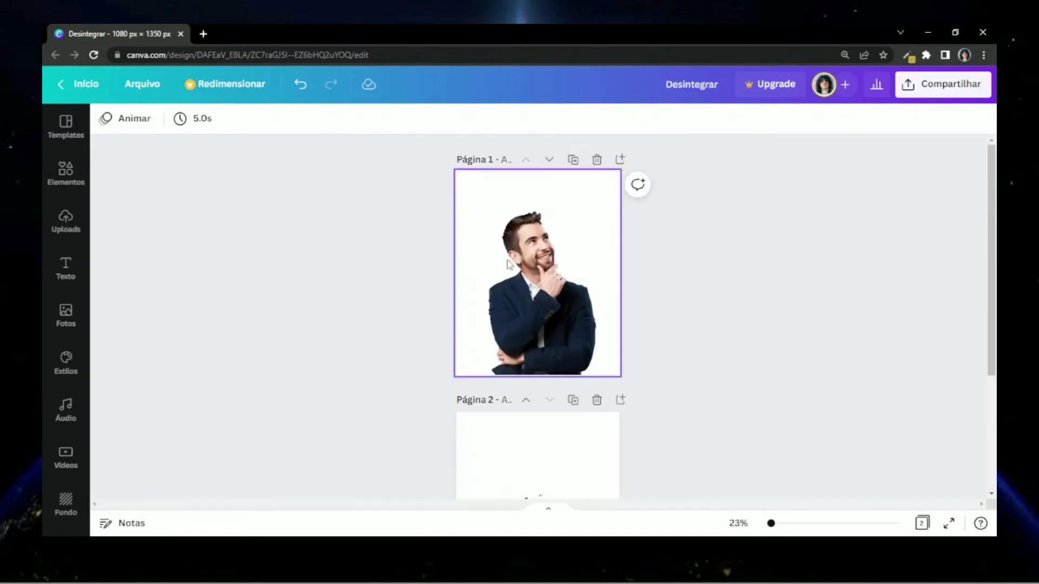
left_click(505, 183)
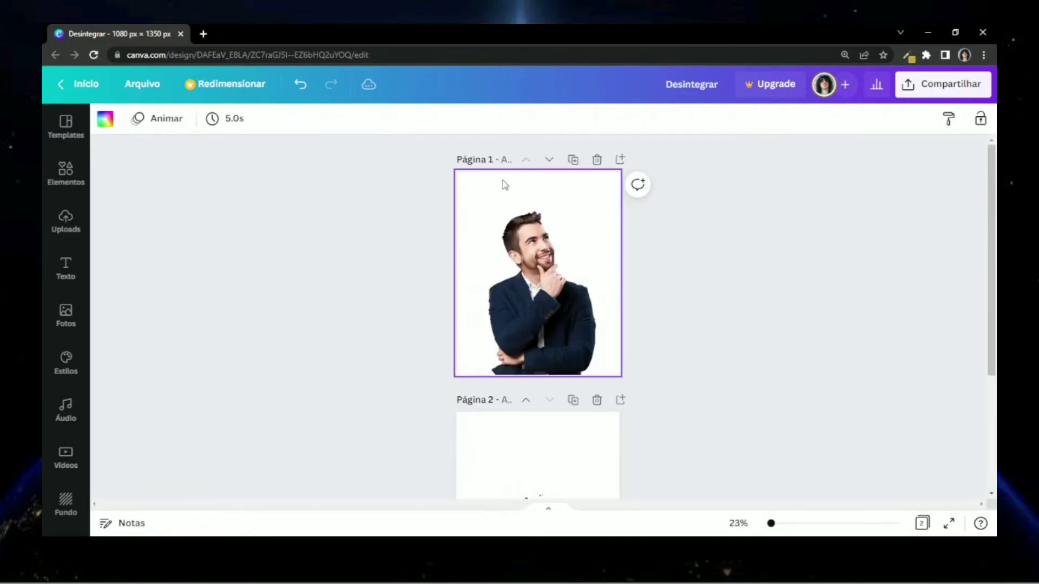
left_click(105, 119)
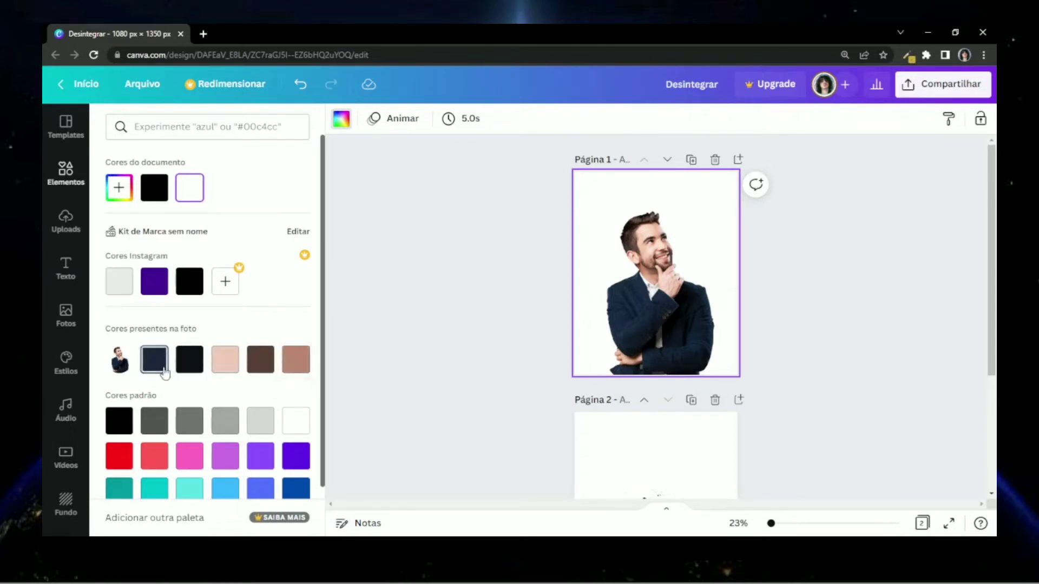
key("ctrl+z")
scroll(383, 407, "down", 3)
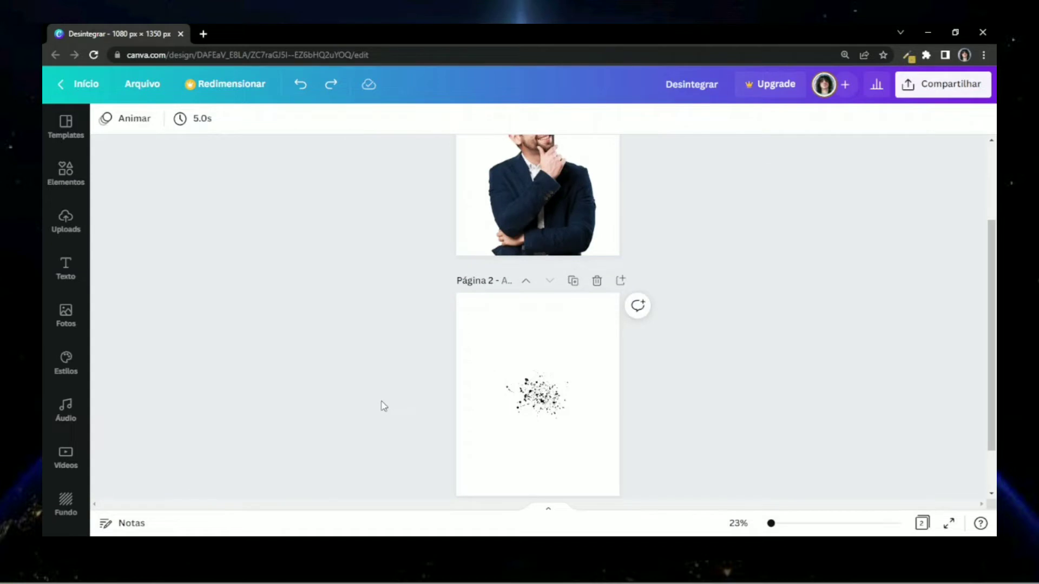
left_click(542, 394)
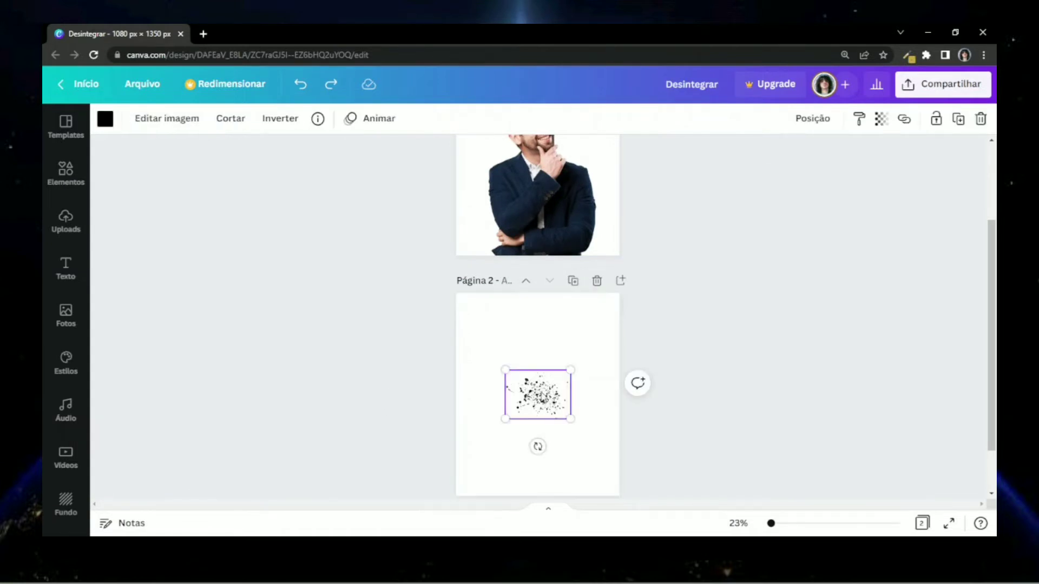
scroll(541, 396, "up", 3)
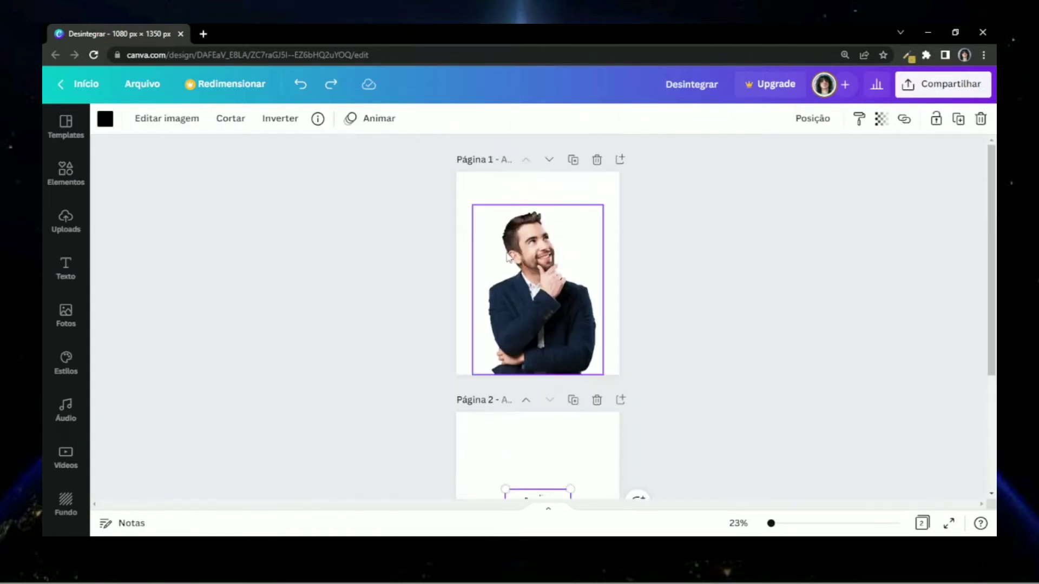
- Set the background of page 1 to the light grey from the Instagram brand colours
left_click(475, 181)
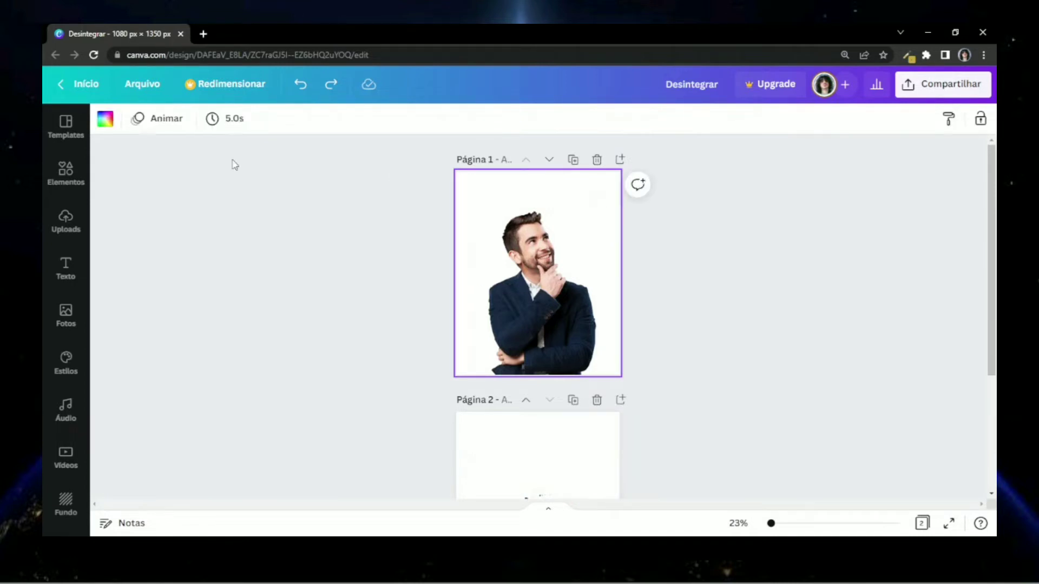
left_click(106, 122)
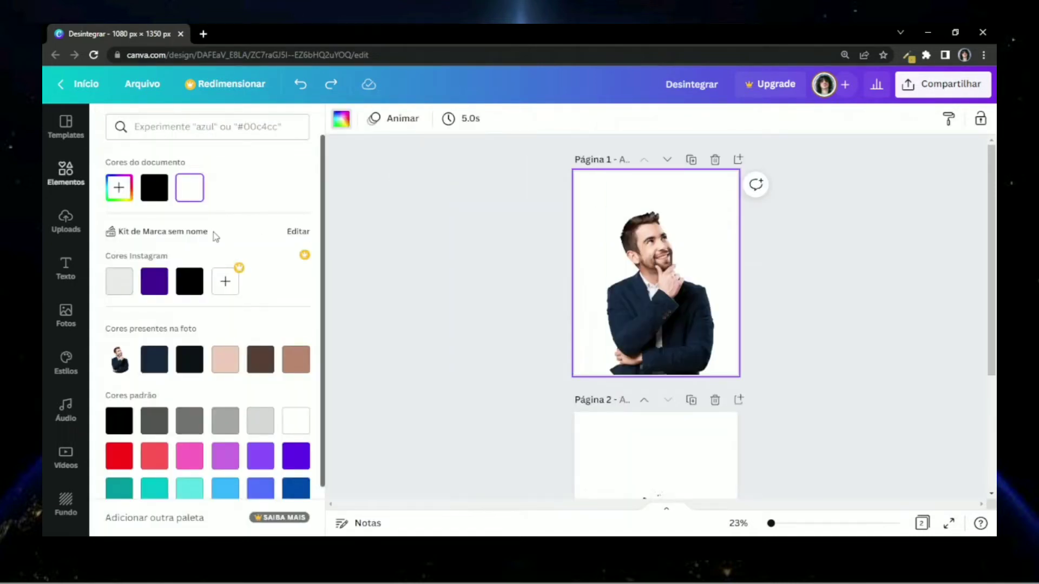
left_click(122, 287)
scroll(610, 303, "down", 3)
left_click(609, 304)
- Recolour the splatter graphic on page 2 with the same light grey brand colour
left_click(549, 338)
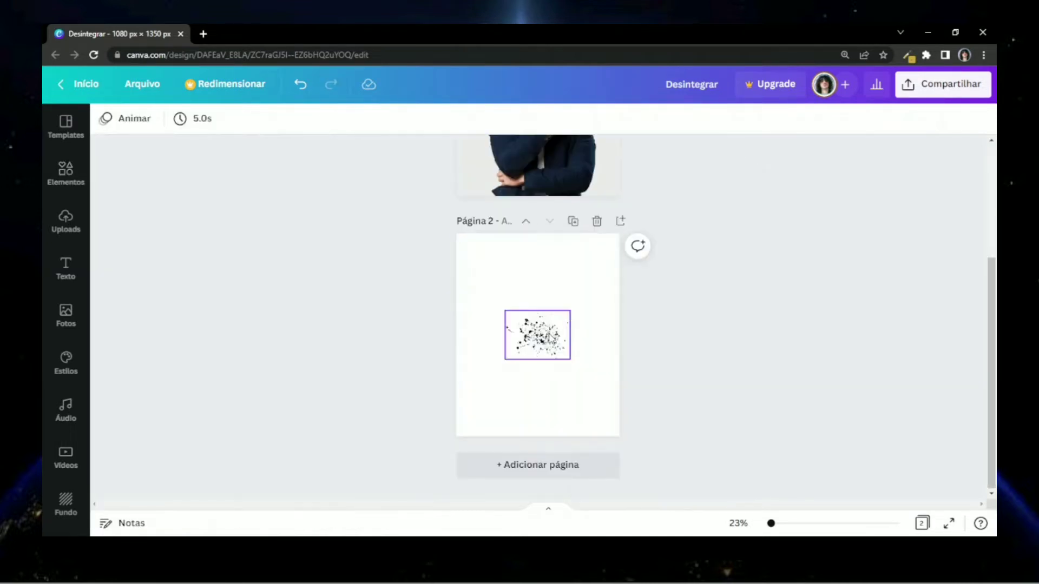
left_click(105, 118)
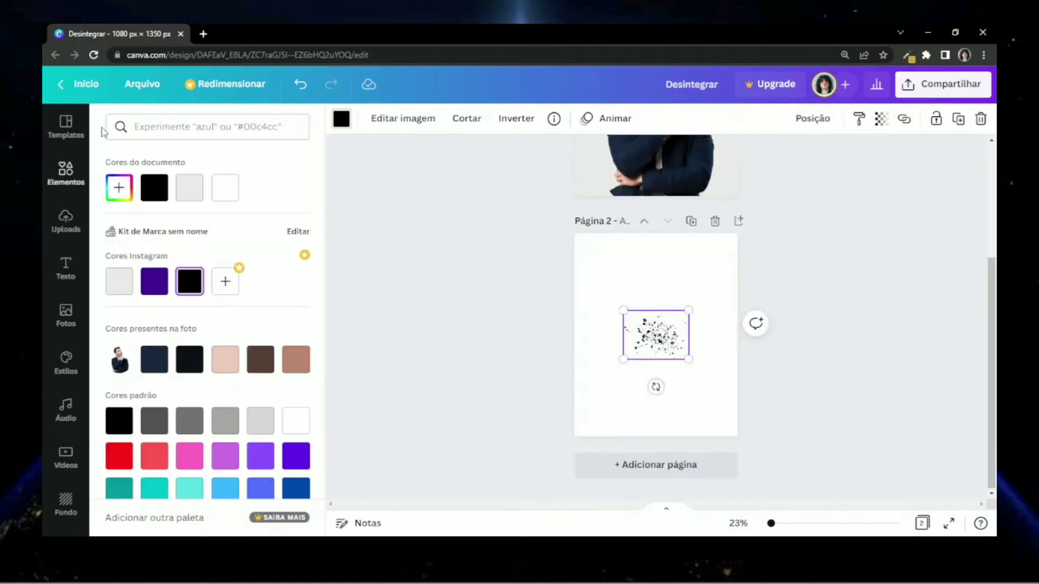
left_click(125, 276)
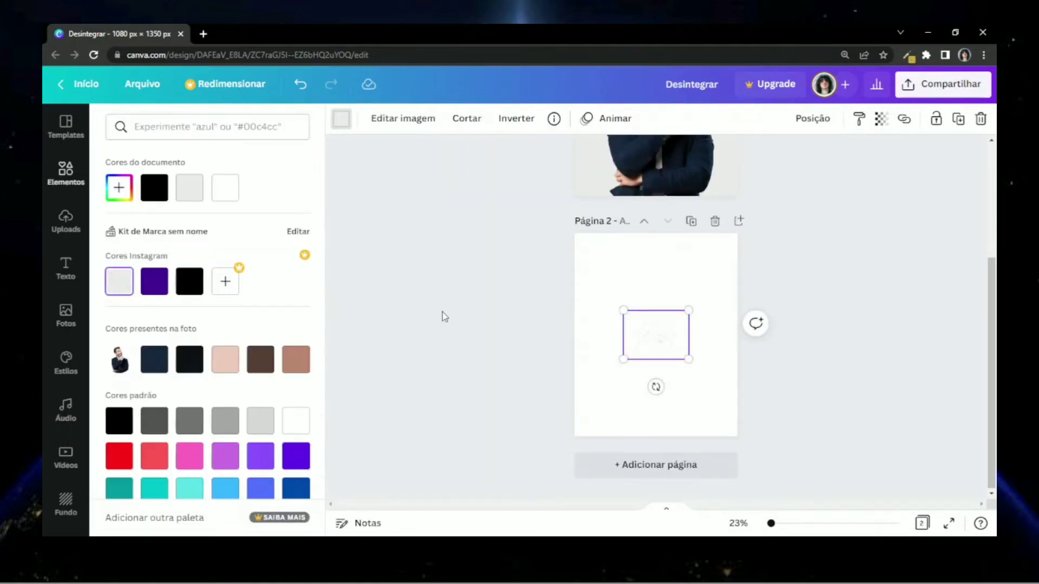
- Copy the light grey splatter from page 2 onto page 1, over the man's photo
scroll(277, 312, "up", 1)
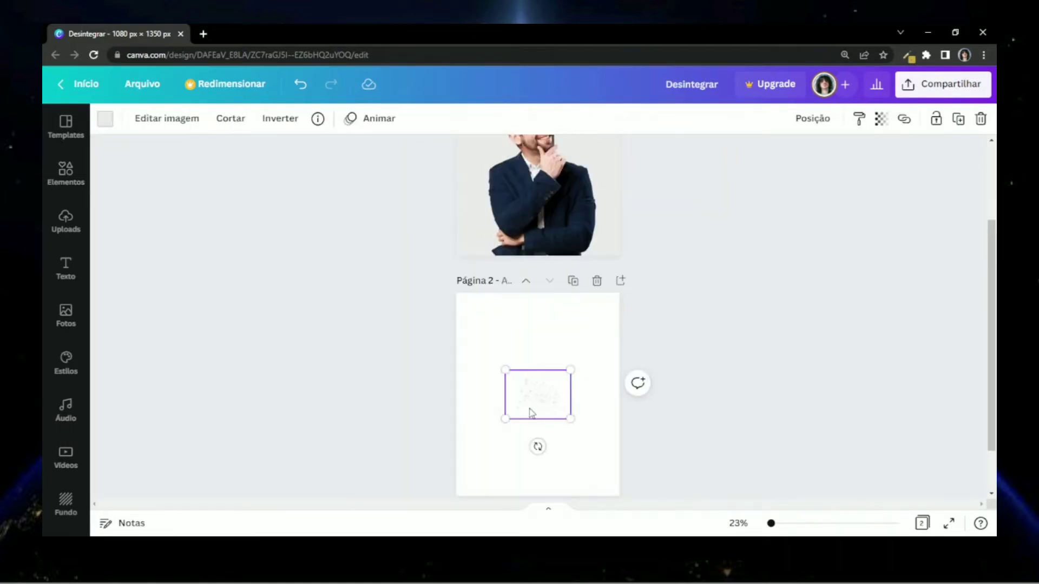
scroll(536, 398, "up", 2)
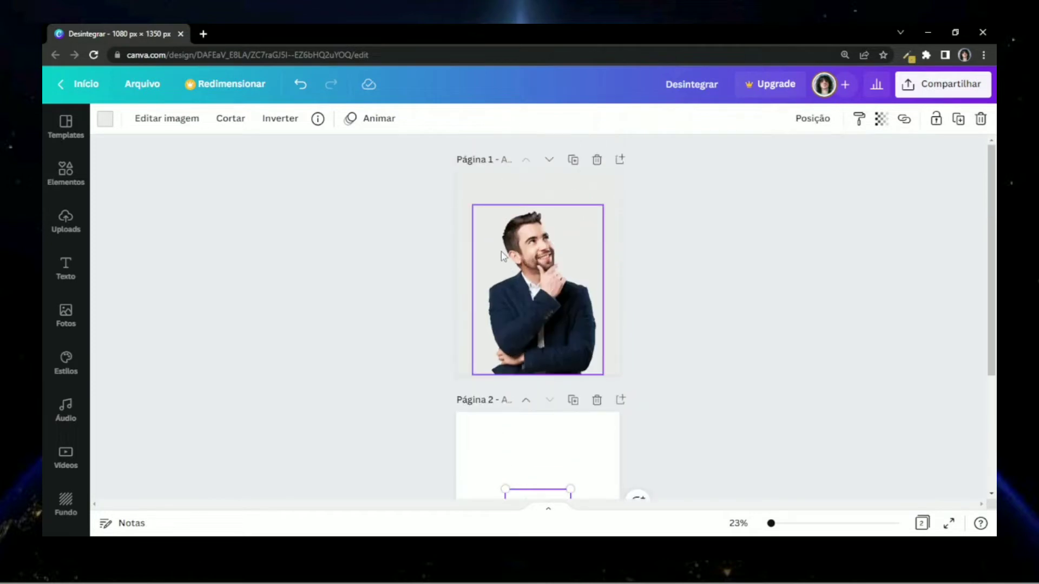
scroll(501, 251, "down", 2)
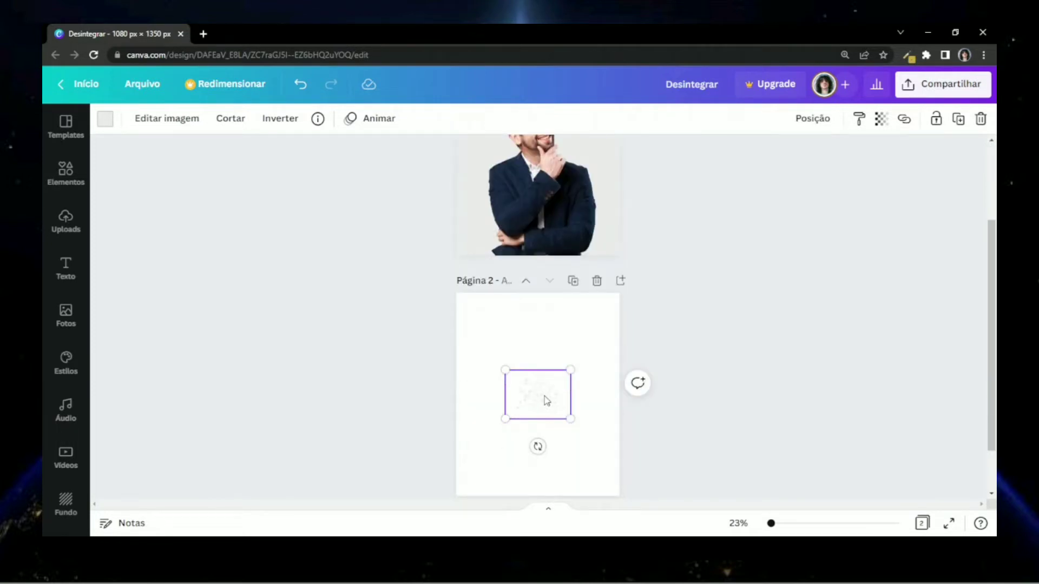
scroll(545, 400, "up", 2)
left_click(492, 198)
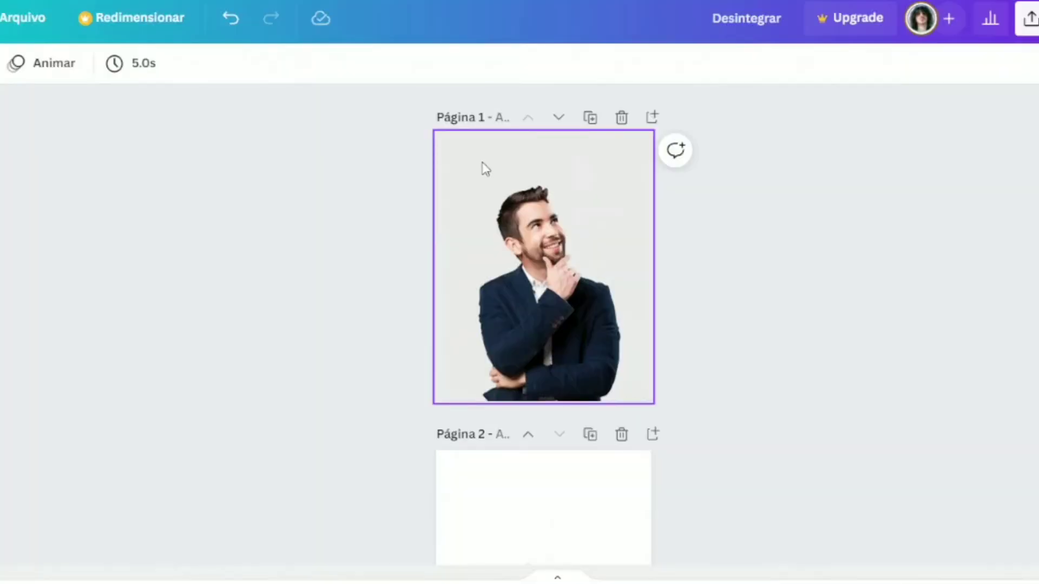
key("ctrl+v")
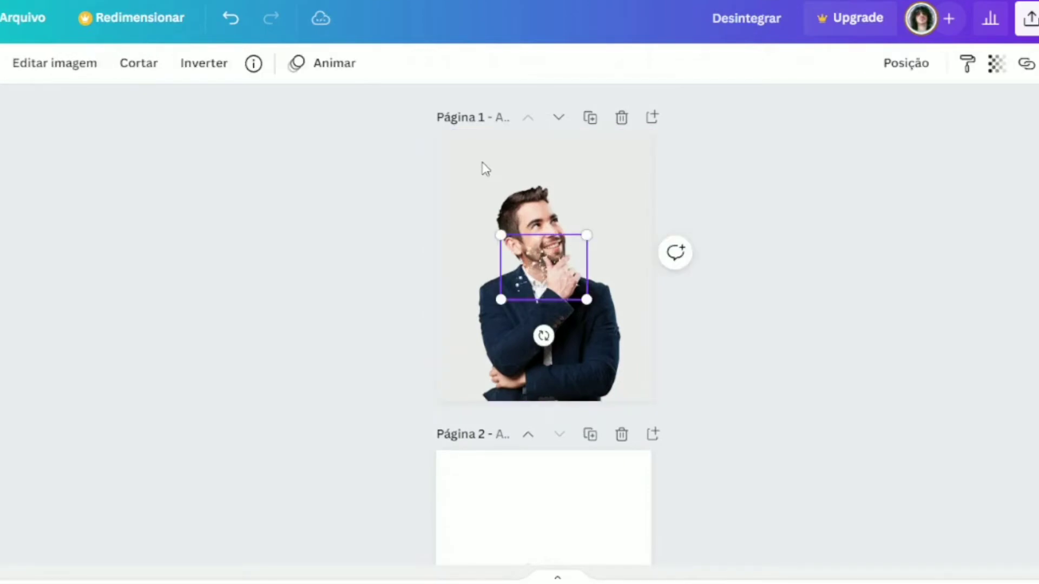
- Shrink the pasted splatter to about half its size and place it over the top of the man's hair
scroll(130, 210, "up", 2)
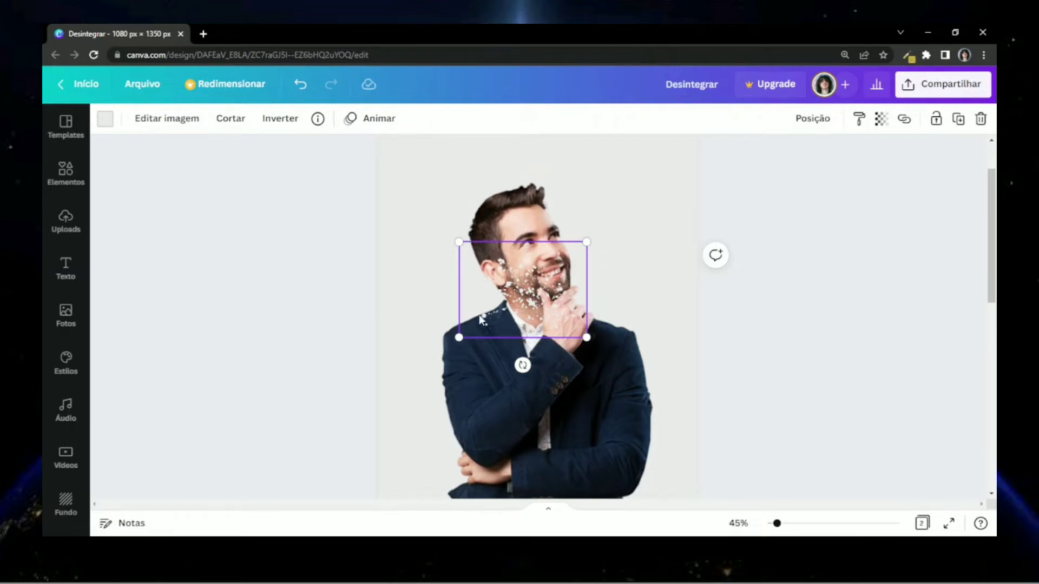
scroll(538, 371, "up", 2)
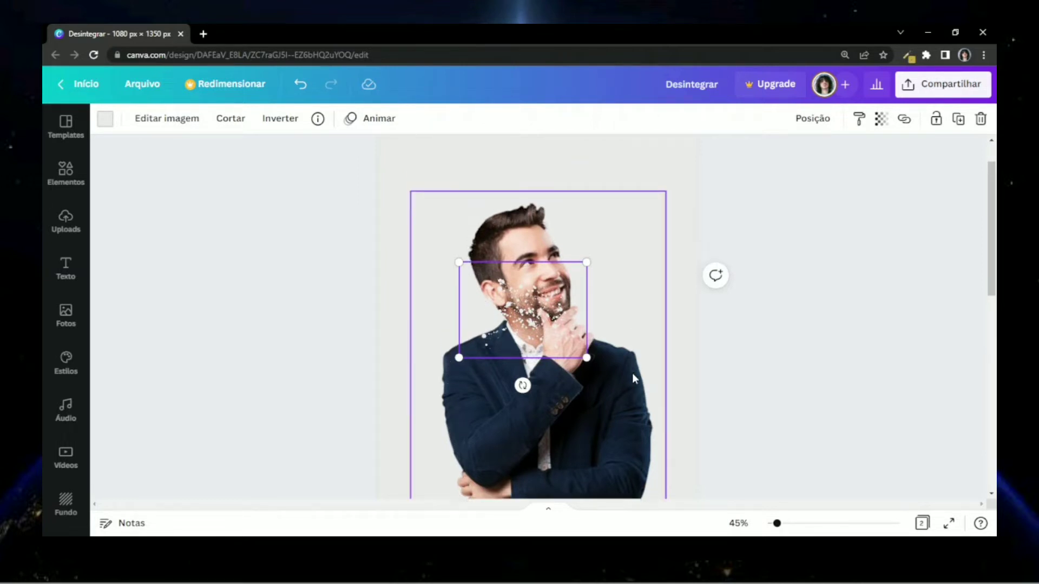
left_click_drag(524, 352, 517, 227)
left_click_drag(581, 279, 517, 230)
left_click_drag(486, 200, 517, 246)
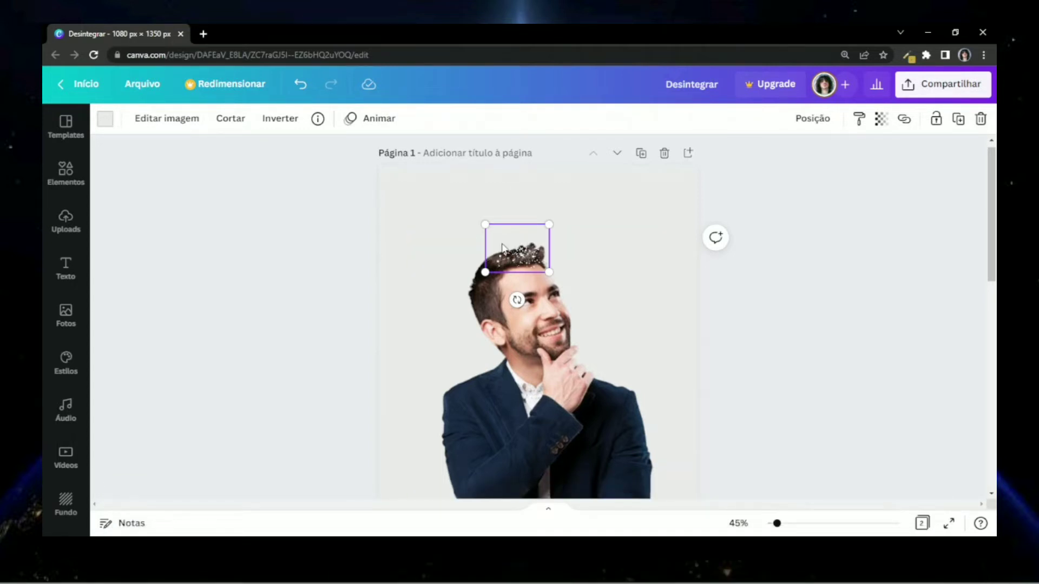
- Spread light grey splatter copies along the edge of the man's hair, back shoulder and sleeve, down to the bottom of the jacket
left_click_drag(502, 248, 449, 484)
scroll(482, 273, "down", 2)
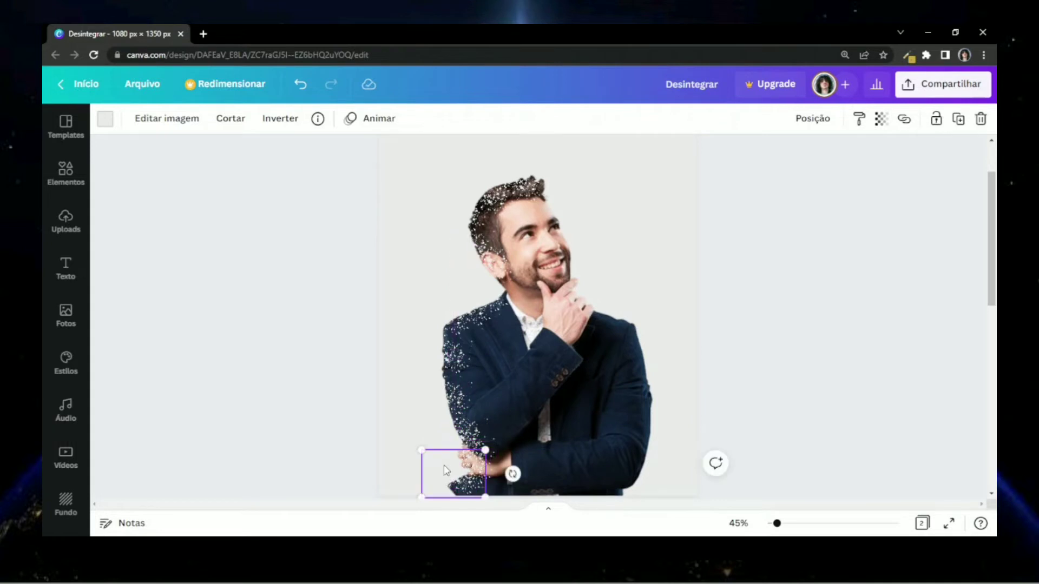
scroll(625, 226, "down", 3)
left_click(625, 226)
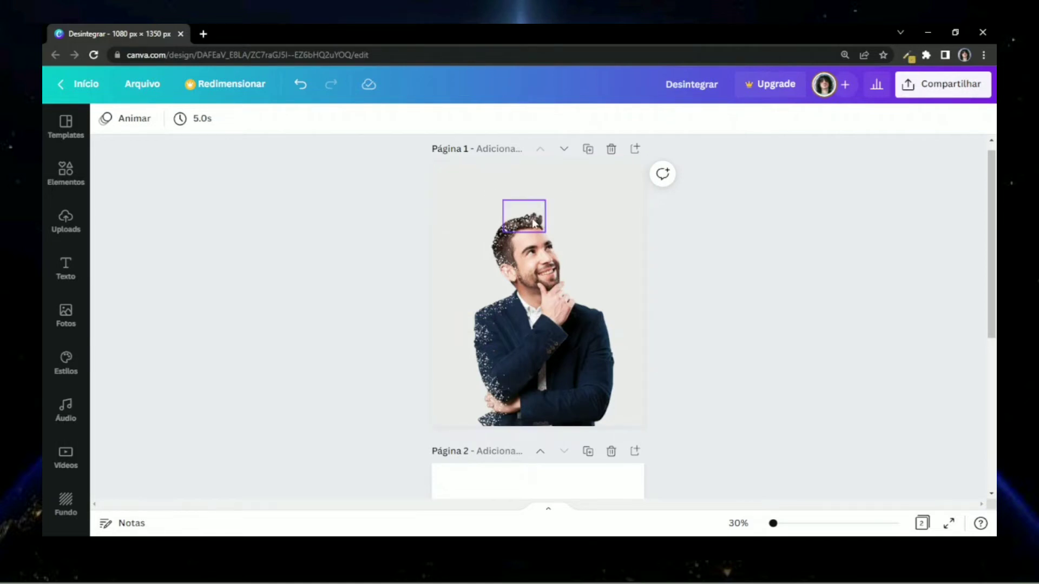
- Place a splatter copy in the empty upper-left area of page 1 and recolour it dark brown from the photo colours
left_click_drag(534, 221, 469, 187)
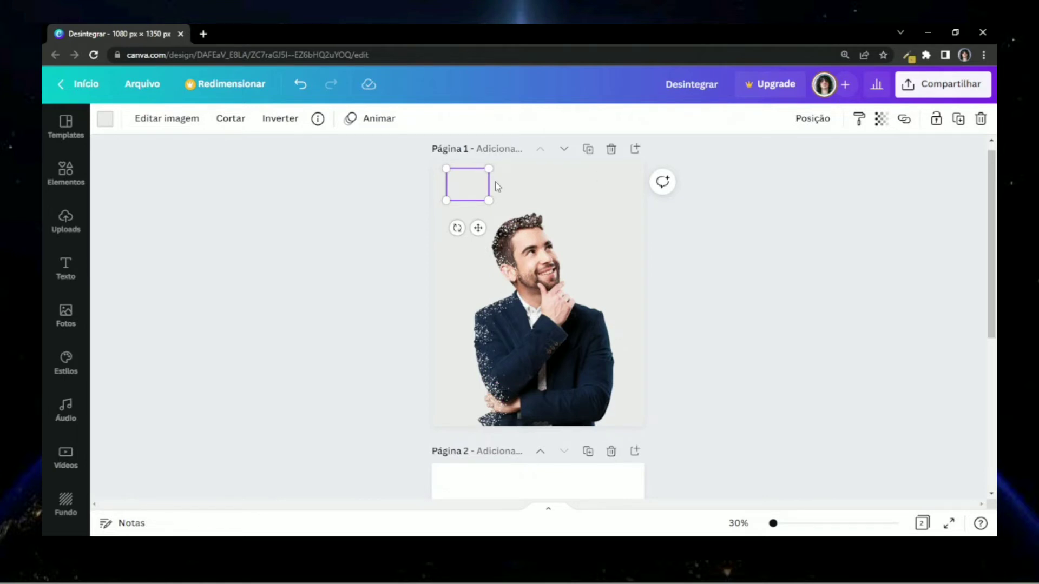
left_click(105, 118)
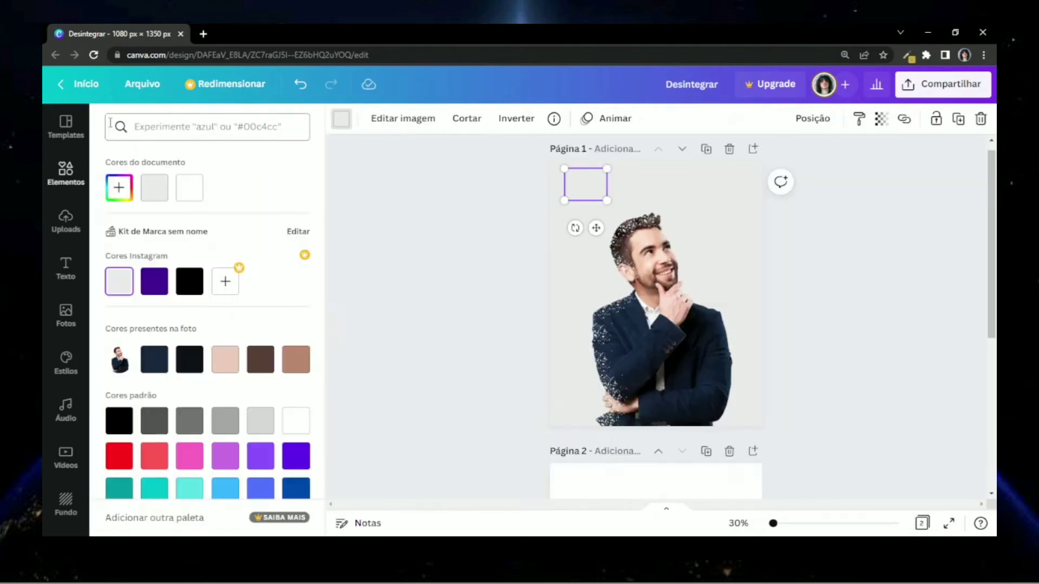
left_click(261, 362)
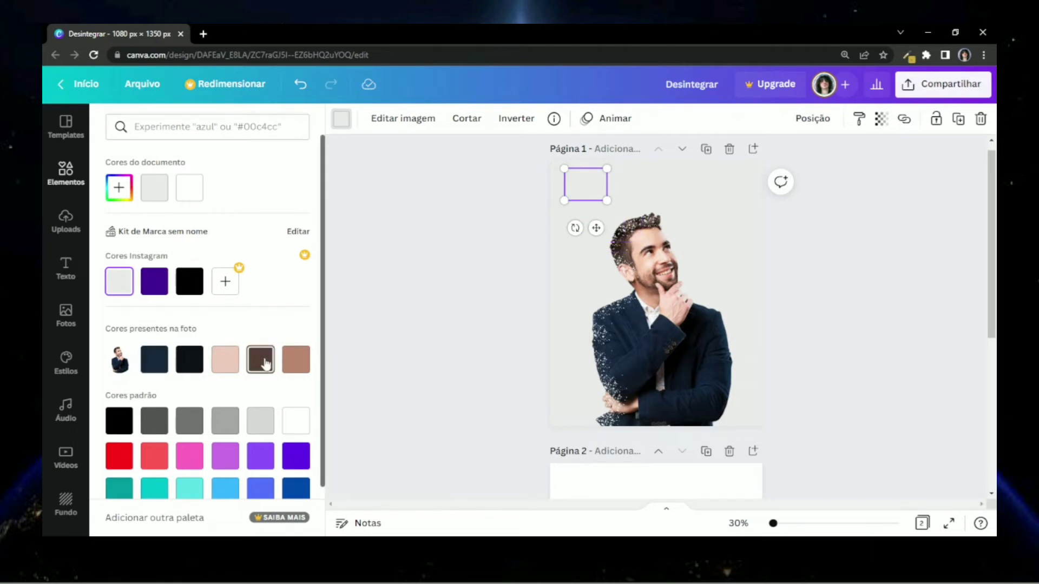
- Spread dark brown splatter copies around the outer edge of the man's hair, from the top down to the ear
left_click(702, 208)
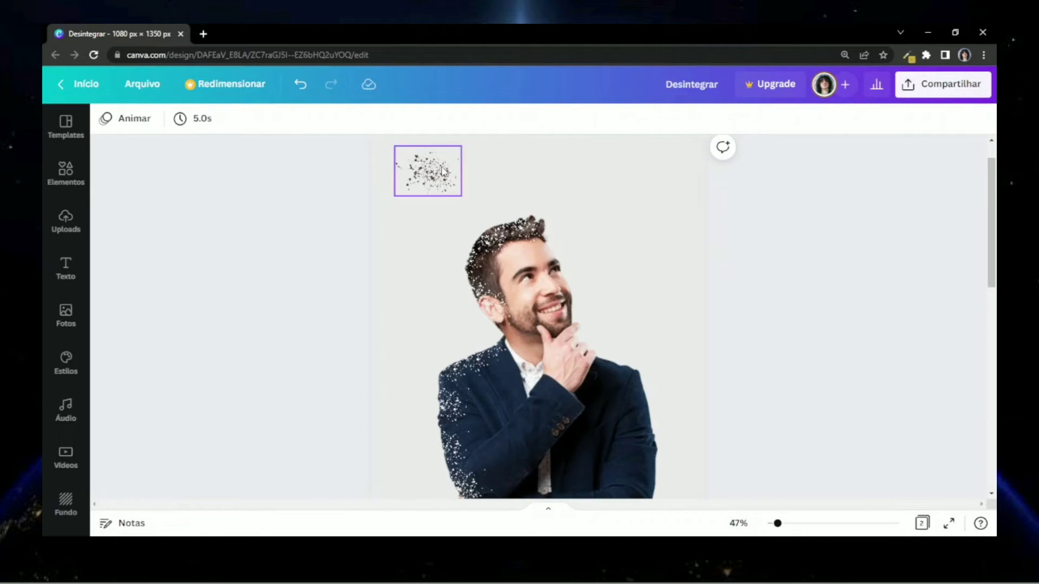
left_click_drag(523, 215, 498, 196)
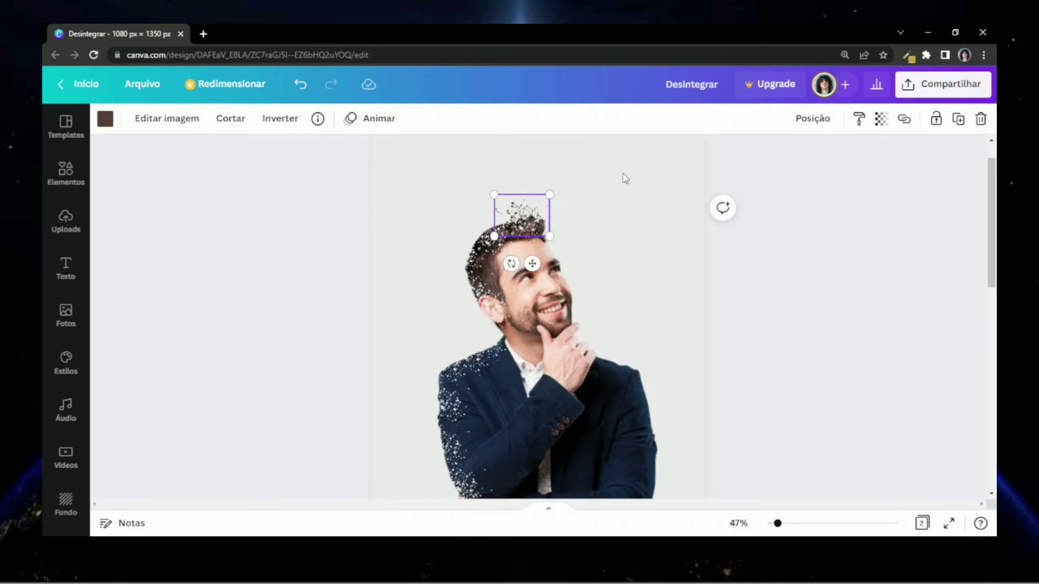
left_click_drag(544, 201, 469, 297)
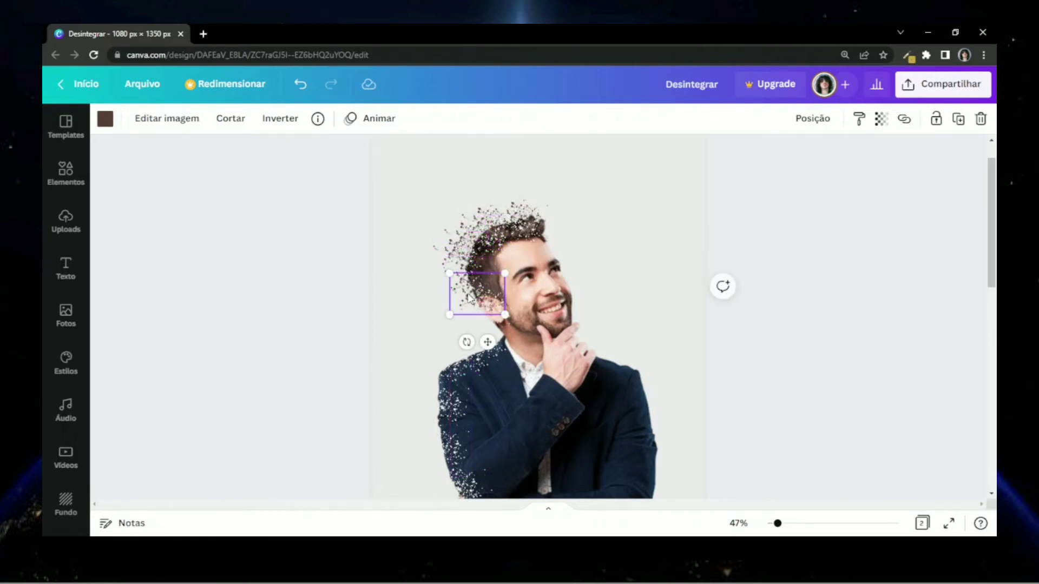
left_click(376, 522)
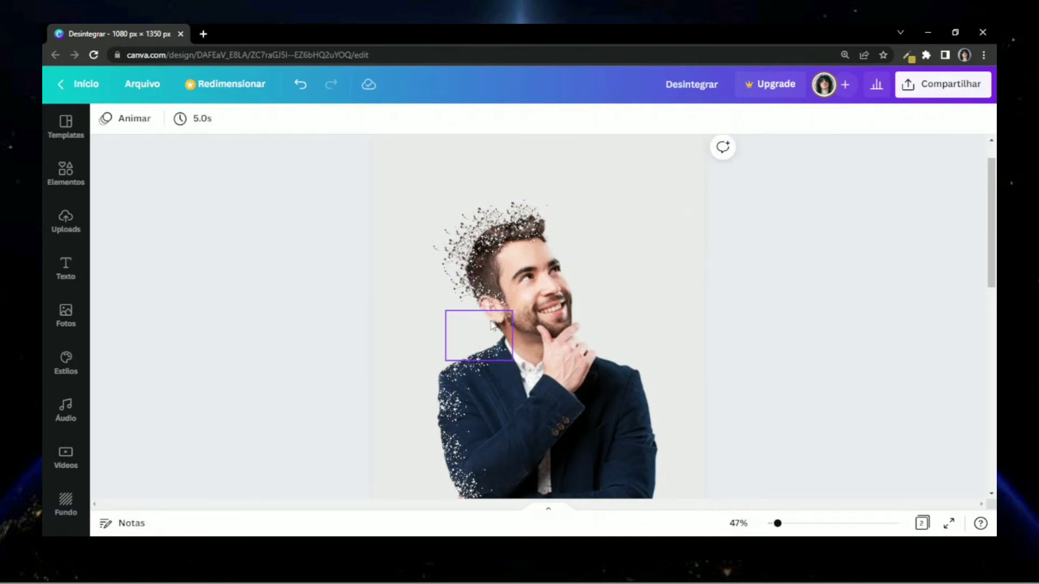
- Duplicate a dark brown splatter, move the copy to the empty upper-left area and recolour it light pink from the photo colours
left_click(452, 255)
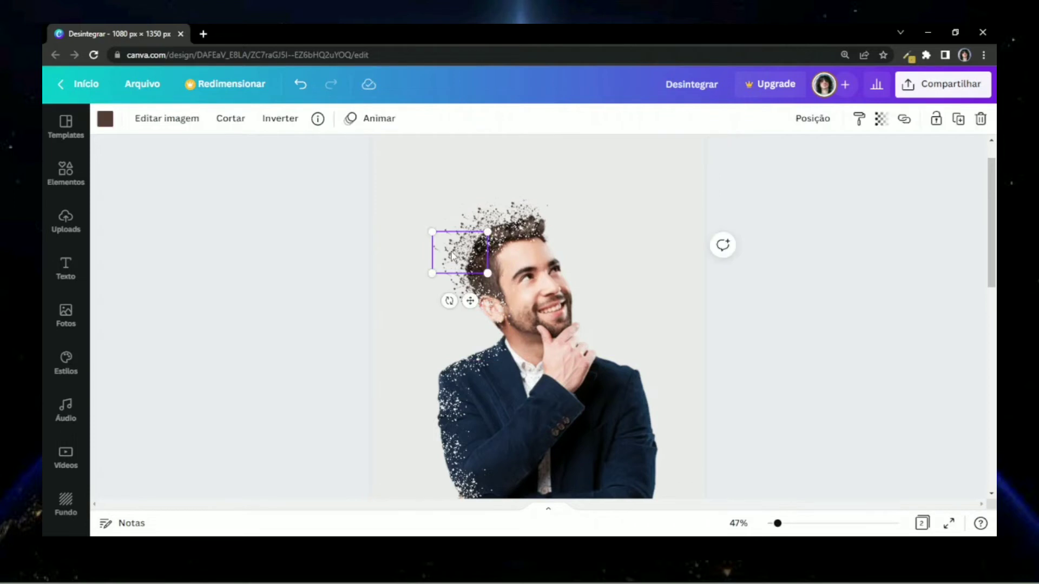
left_click(957, 120)
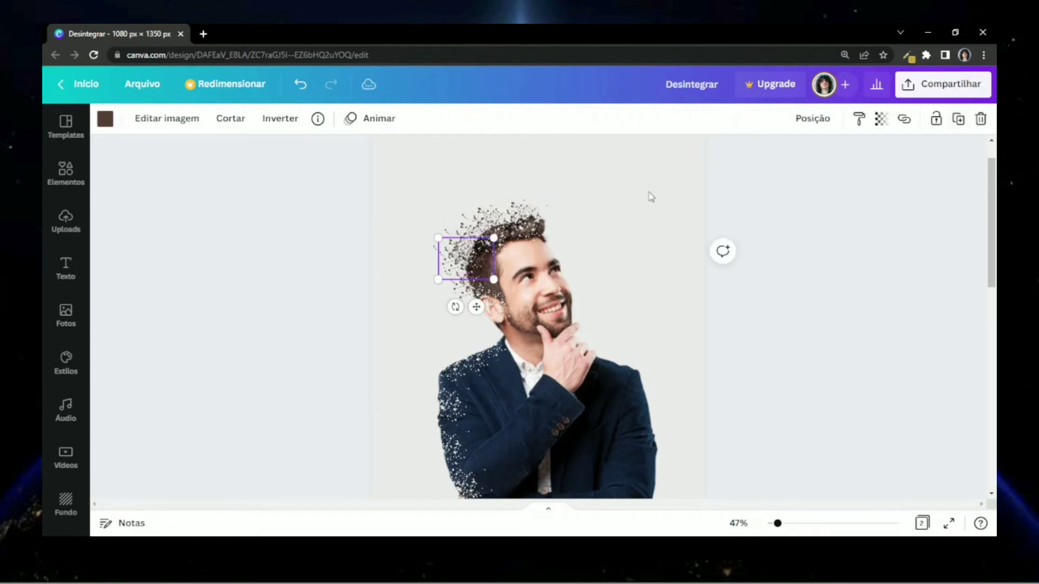
left_click_drag(456, 259, 406, 195)
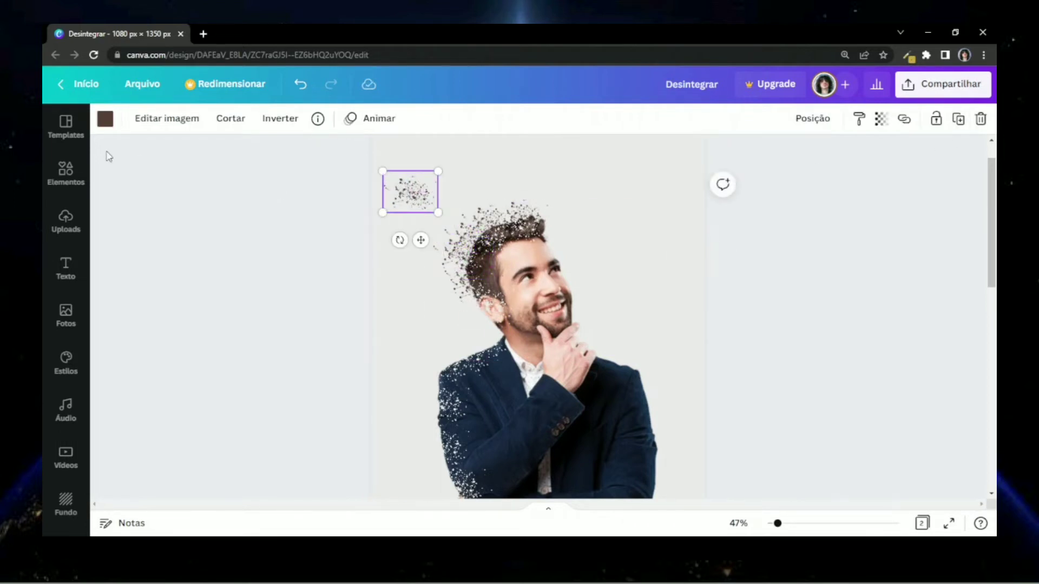
left_click(110, 122)
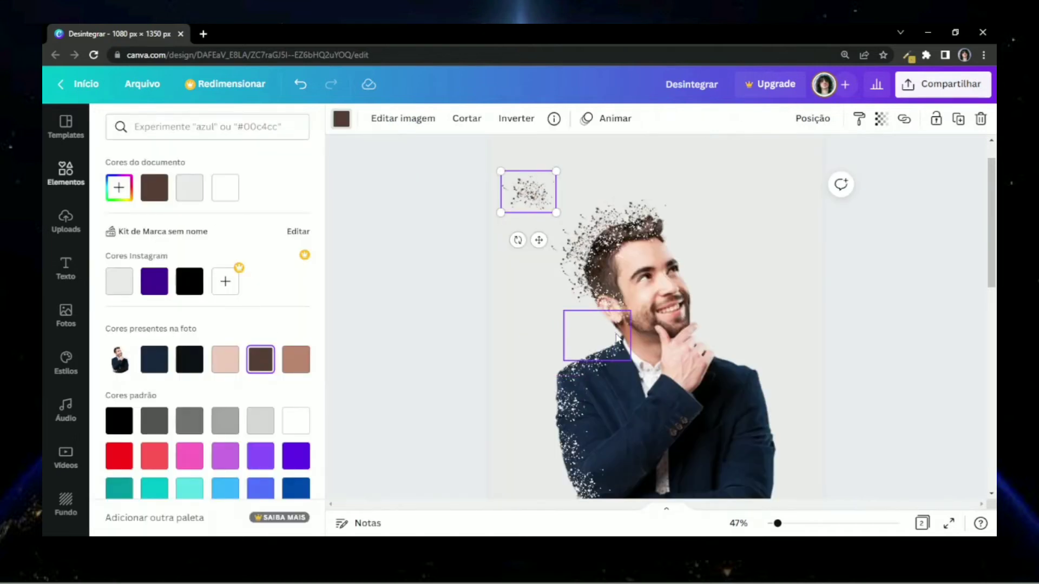
left_click(233, 361)
left_click(341, 118)
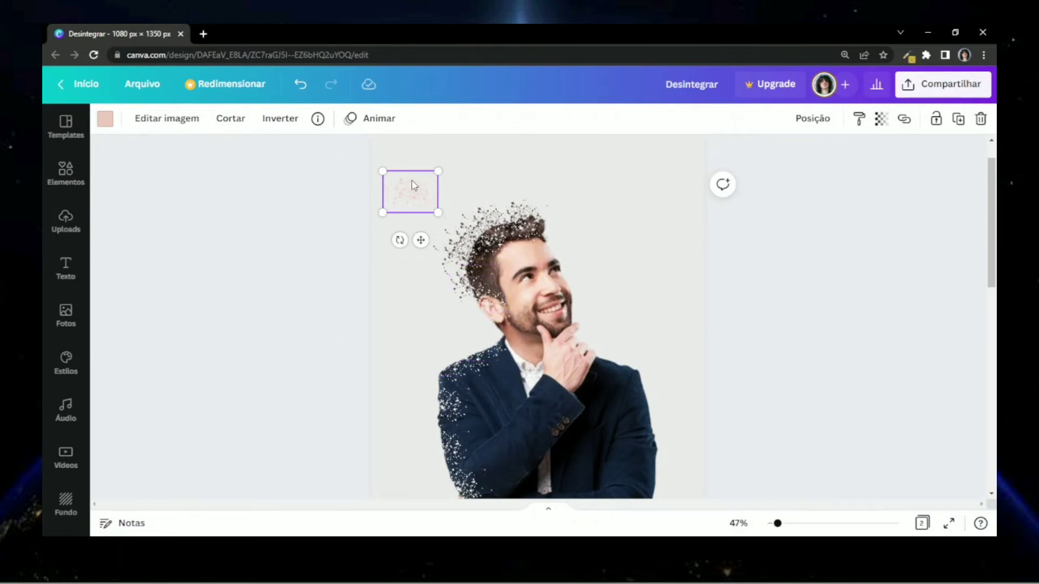
- Spread light pink splatter copies over the skin edges at the man's ear, neck and lower hand
left_click_drag(413, 185, 488, 323)
left_click(260, 315)
scroll(284, 284, "down", 2)
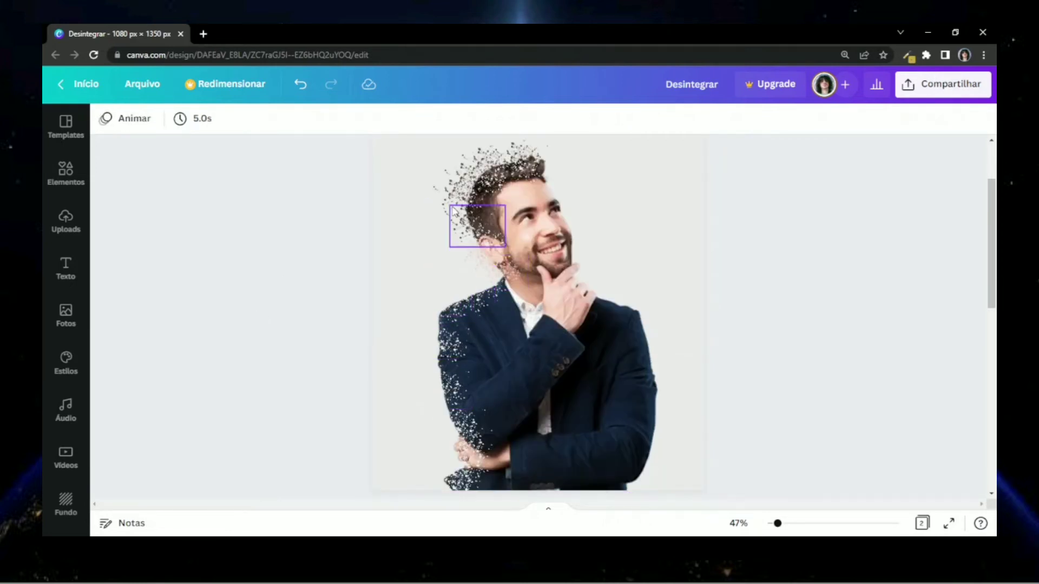
- Duplicate a dark brown hair splatter, move the copy to the empty upper-left area and recolour it navy blue from the photo colours
scroll(454, 223, "up", 2)
left_click(501, 218)
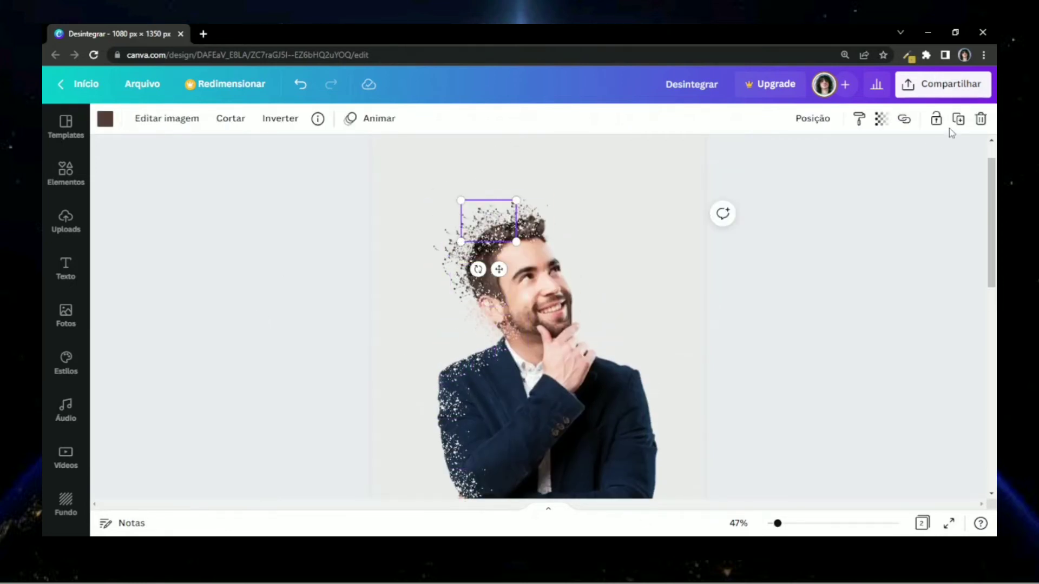
left_click(958, 122)
left_click_drag(480, 219, 410, 178)
left_click(105, 120)
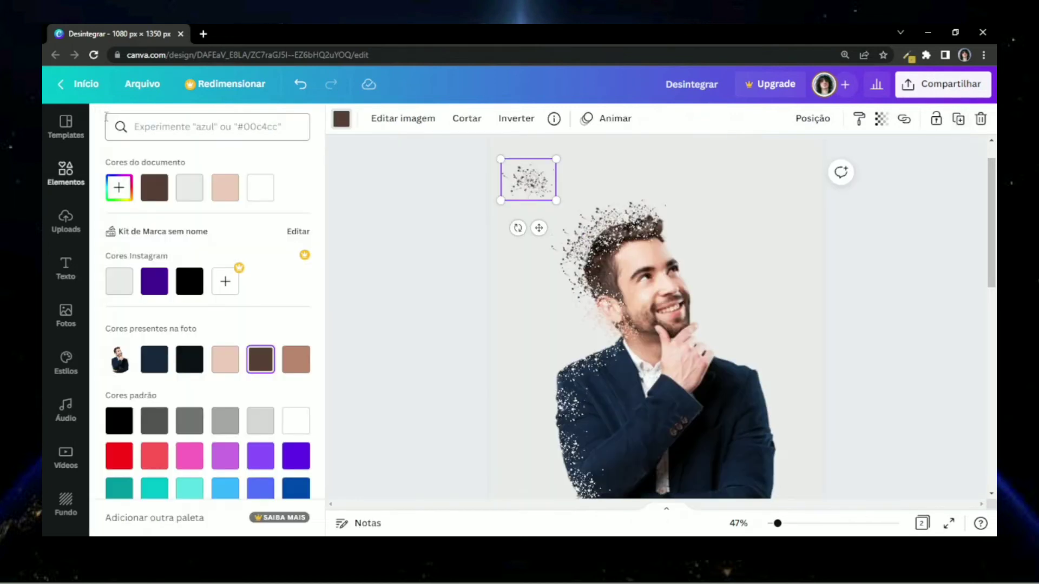
left_click(155, 361)
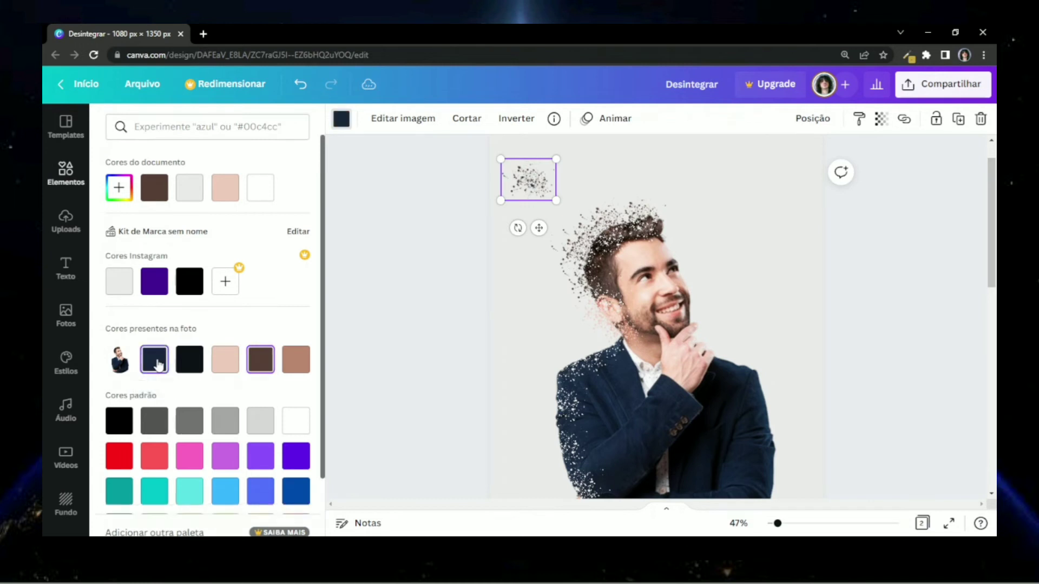
left_click(387, 309)
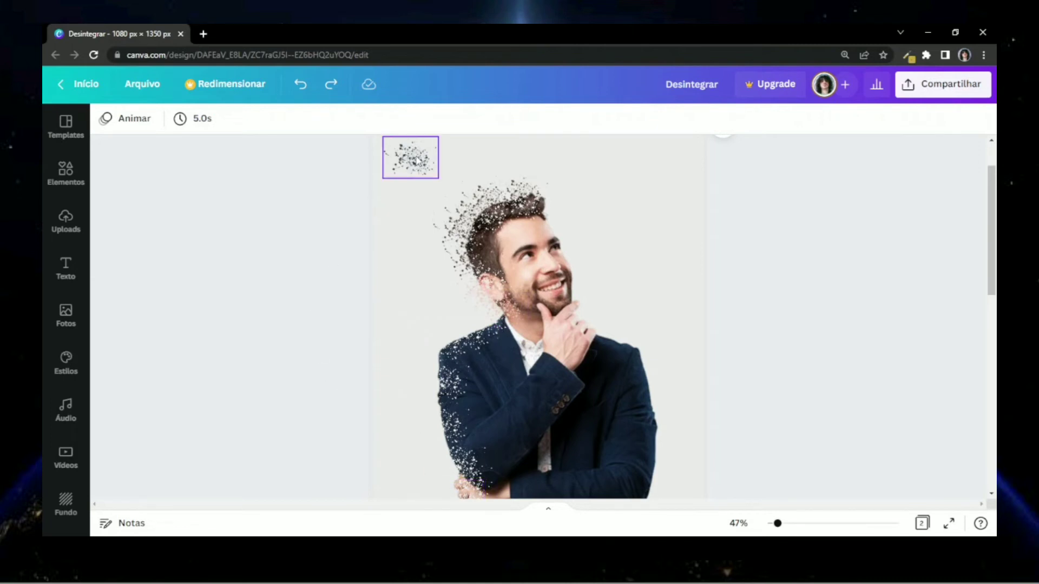
- Spread navy blue splatter copies along the jacket's outer edge, from the back shoulder down the sleeve to the bottom of the page
left_click_drag(415, 159, 469, 324)
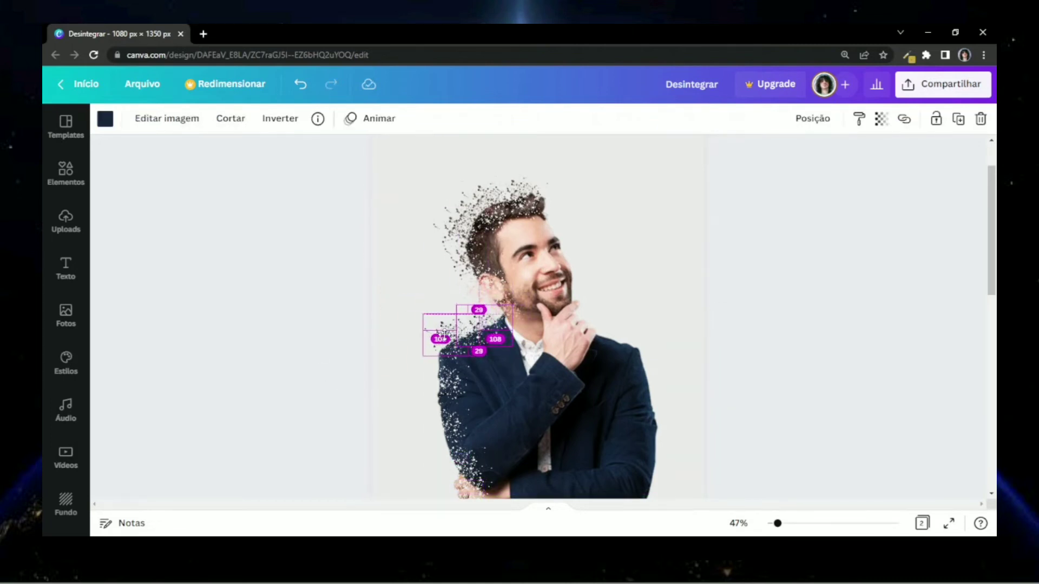
scroll(469, 325, "down", 2)
left_click_drag(465, 211, 437, 339)
scroll(430, 225, "down", 1)
scroll(437, 339, "up", 1)
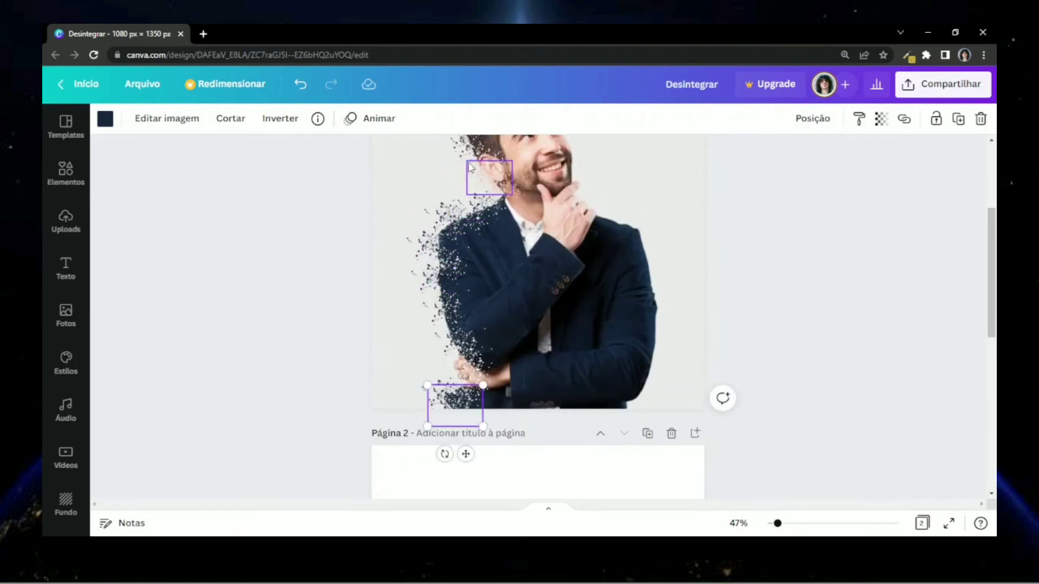
left_click_drag(439, 390, 438, 364)
left_click(307, 287)
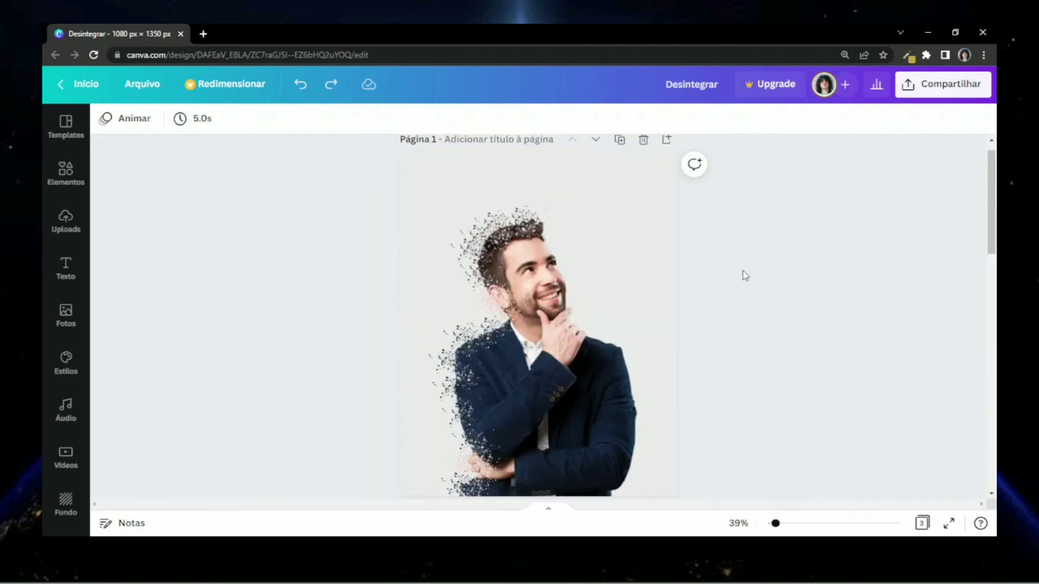
- Select the man's photo together with all its splatters and enlarge the whole group slightly on page 1
left_click_drag(364, 207, 615, 501)
left_click_drag(668, 199, 691, 190)
left_click(836, 272)
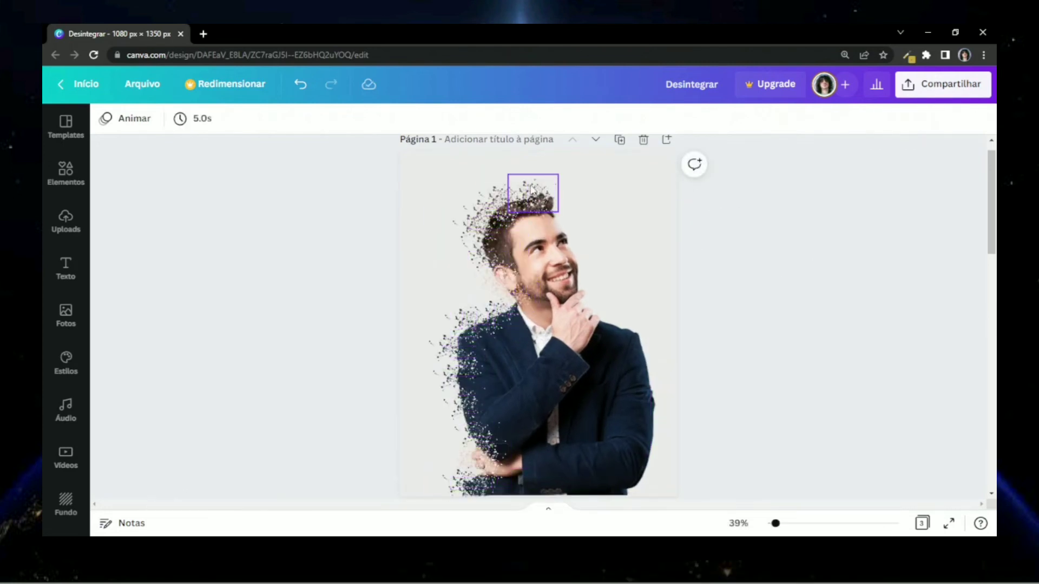
- Review the disintegration effect on the DESINTEGRAR text on page 2 and on the man's photo on page 1
scroll(777, 238, "down", 4)
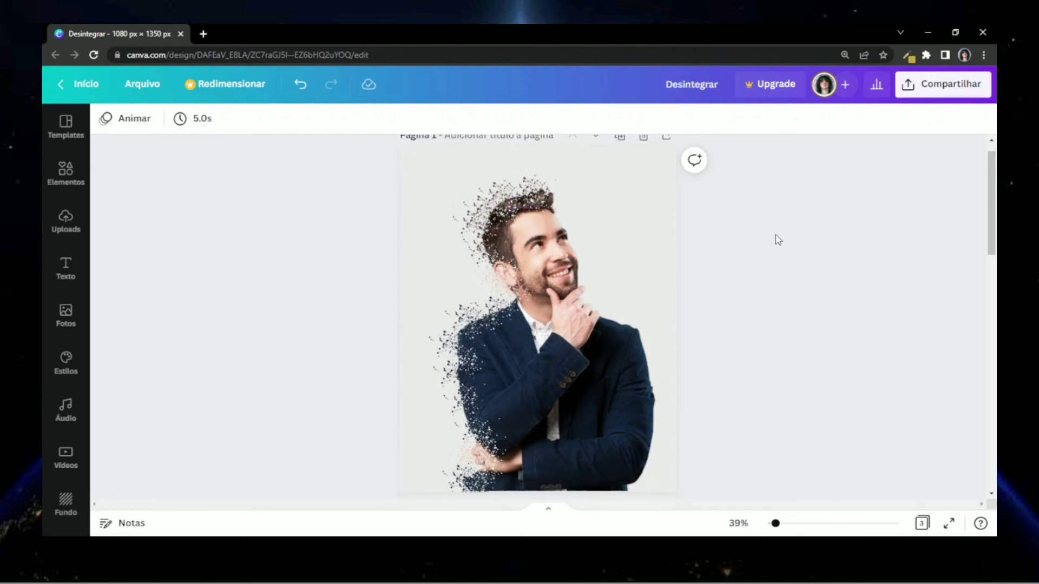
scroll(777, 238, "down", 2)
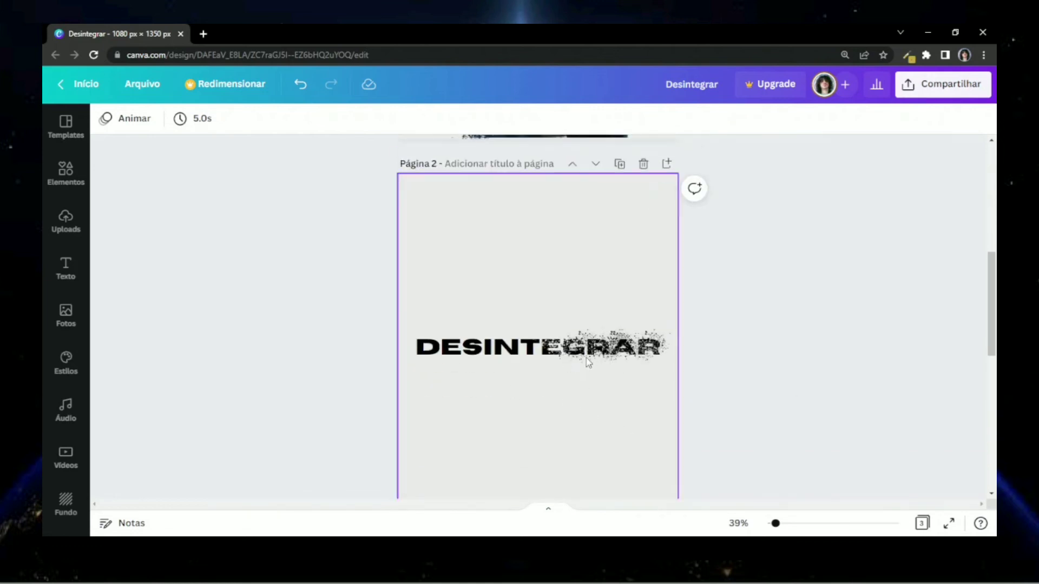
scroll(574, 304, "up", 3)
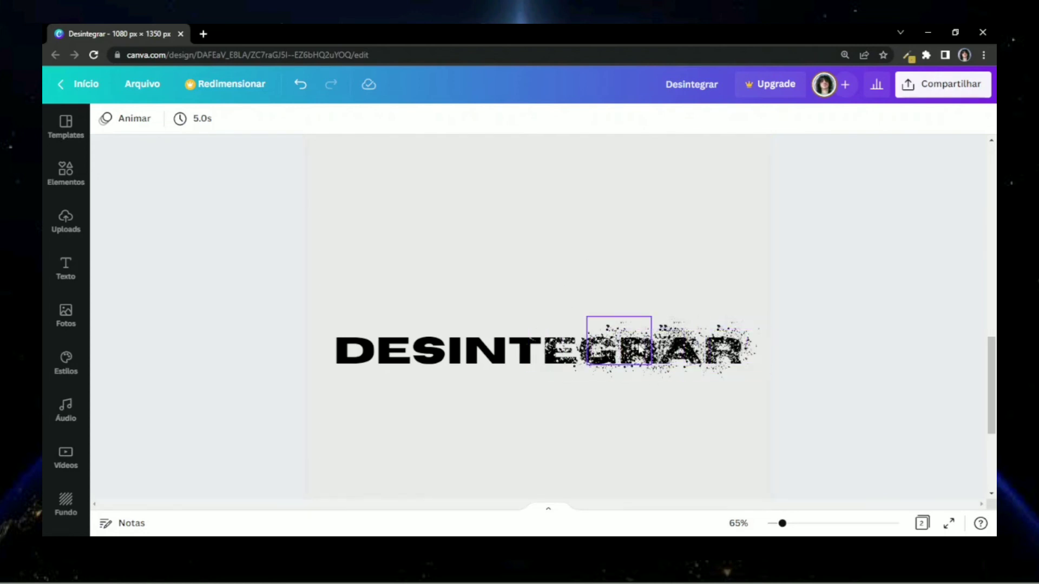
scroll(789, 421, "down", 3)
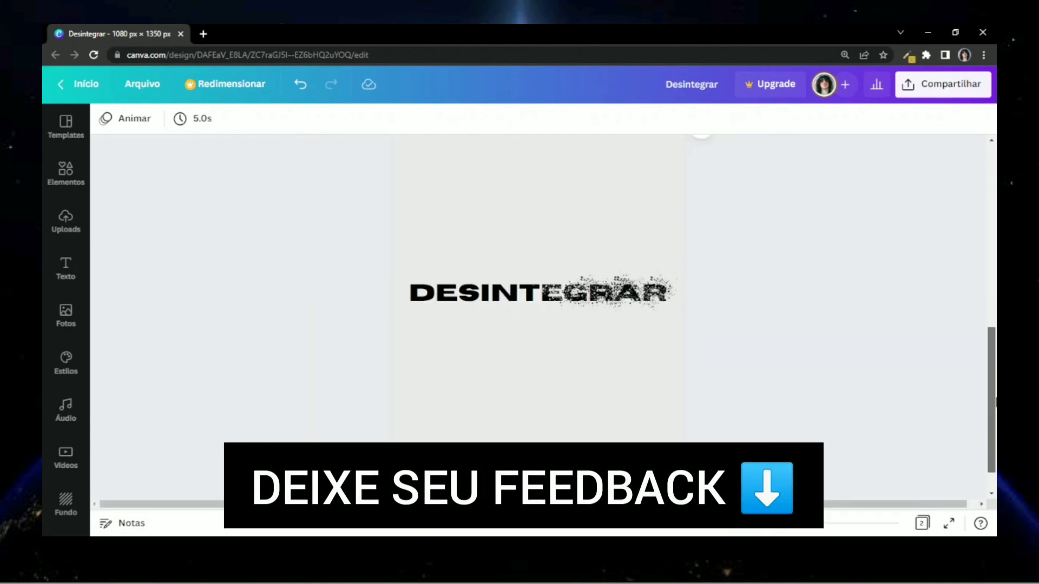
scroll(789, 421, "up", 2)
scroll(609, 339, "up", 4)
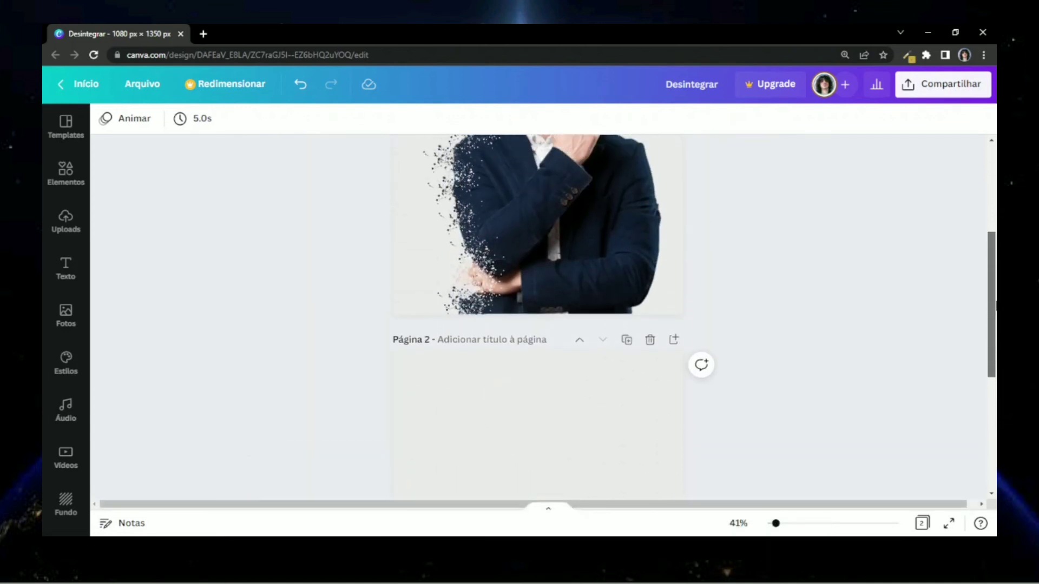
scroll(541, 314, "up", 4)
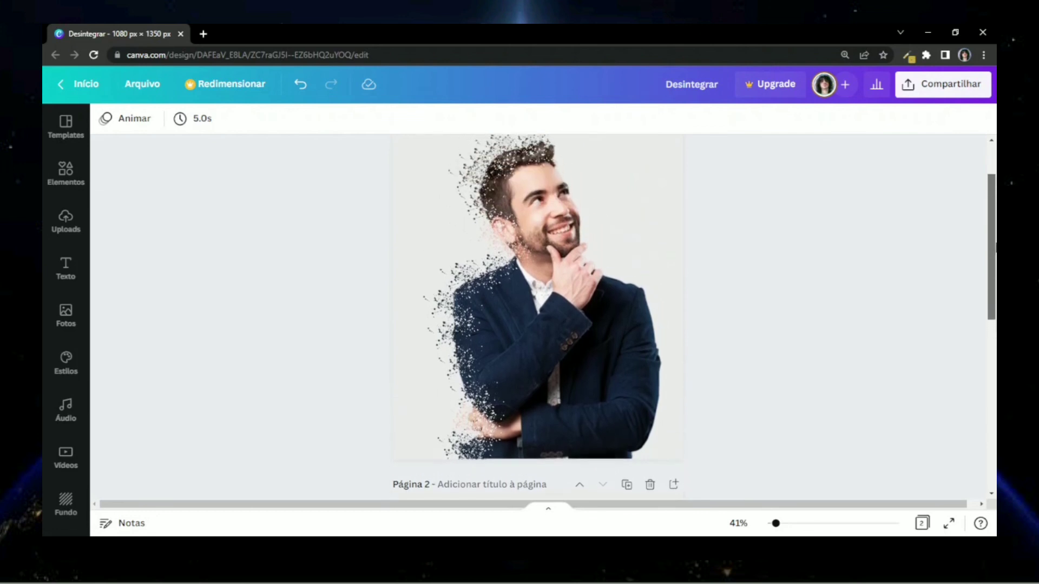
scroll(776, 333, "down", 1)
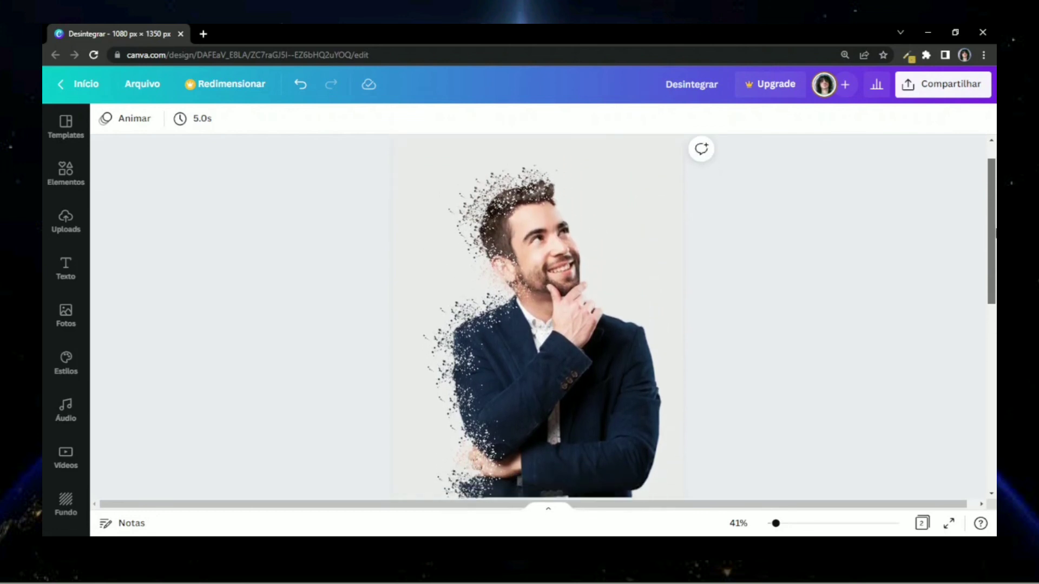
scroll(775, 332, "down", 1)
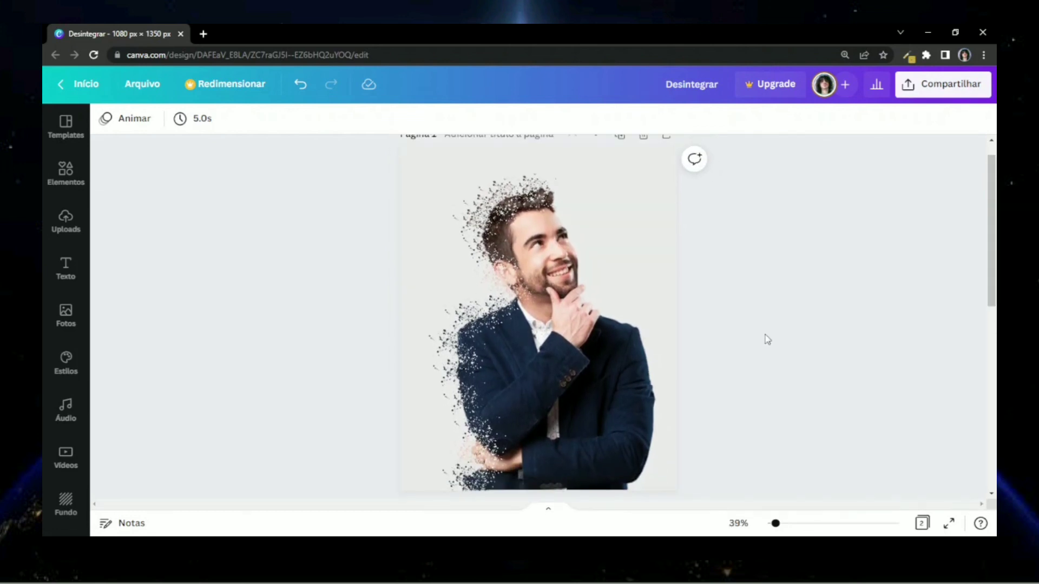